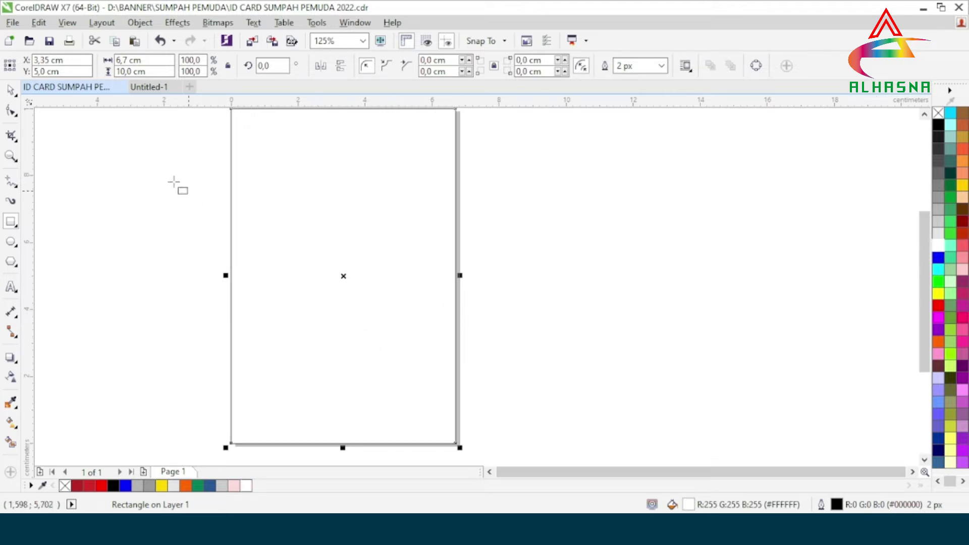
# Step: Apply a linear fountain fill from white to light pink to the card rectangle and rotate it to 90°
pyautogui.click(11, 90)
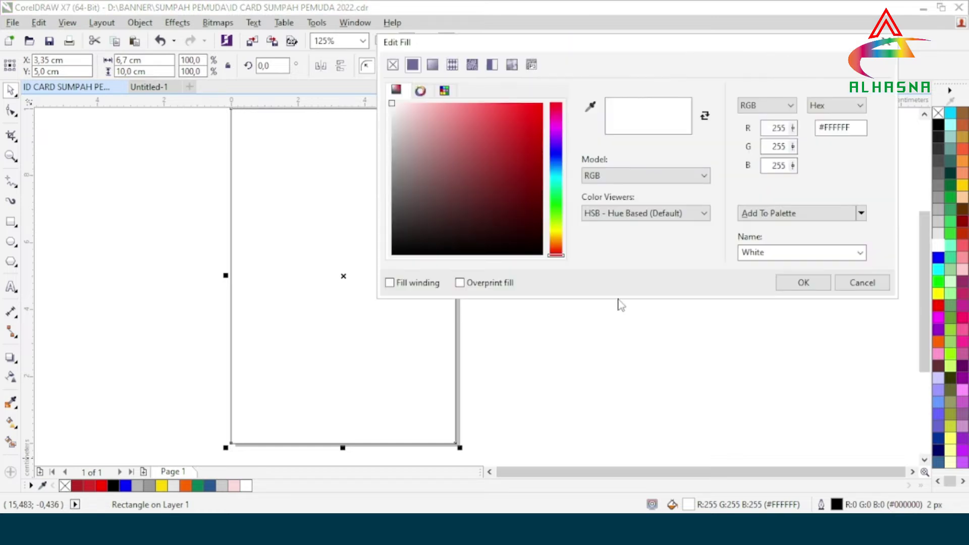
pyautogui.click(433, 65)
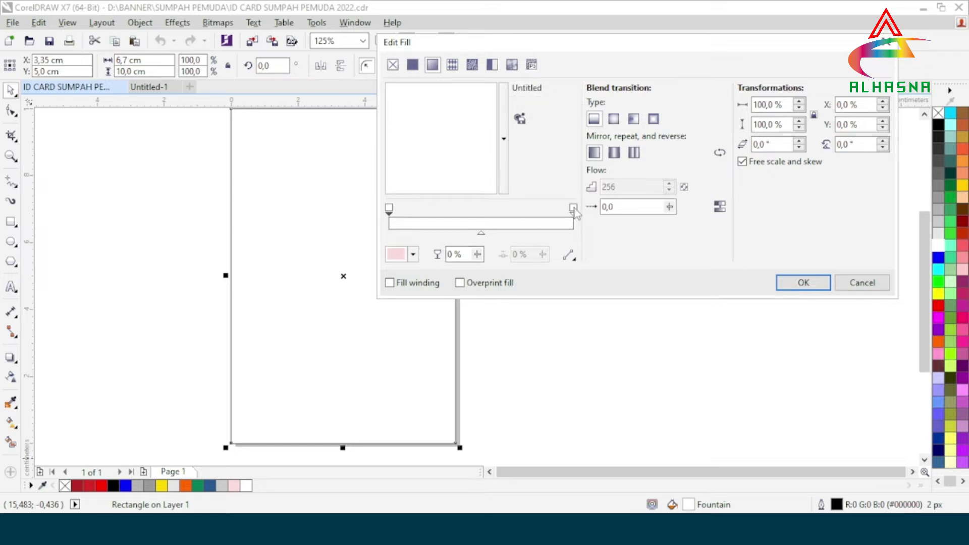
pyautogui.click(413, 255)
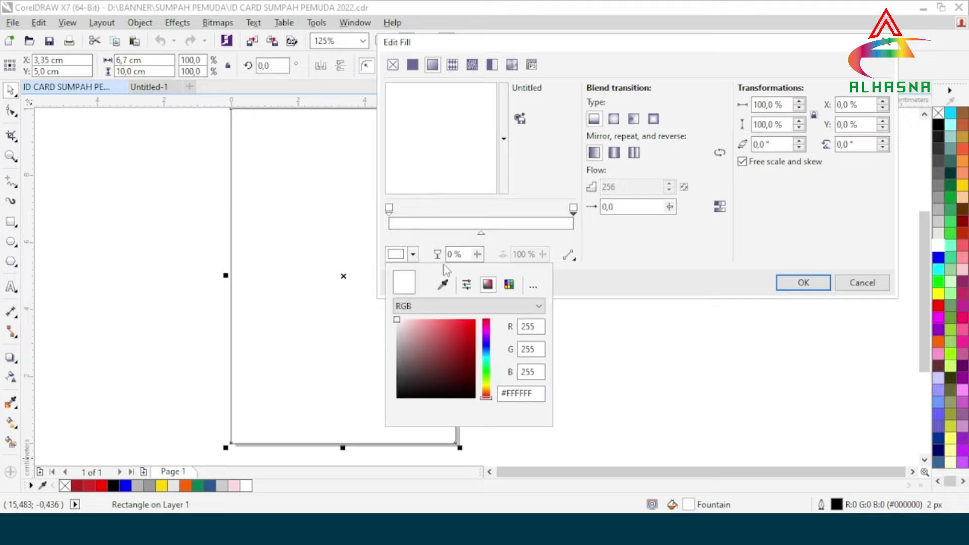
pyautogui.click(234, 486)
pyautogui.click(658, 256)
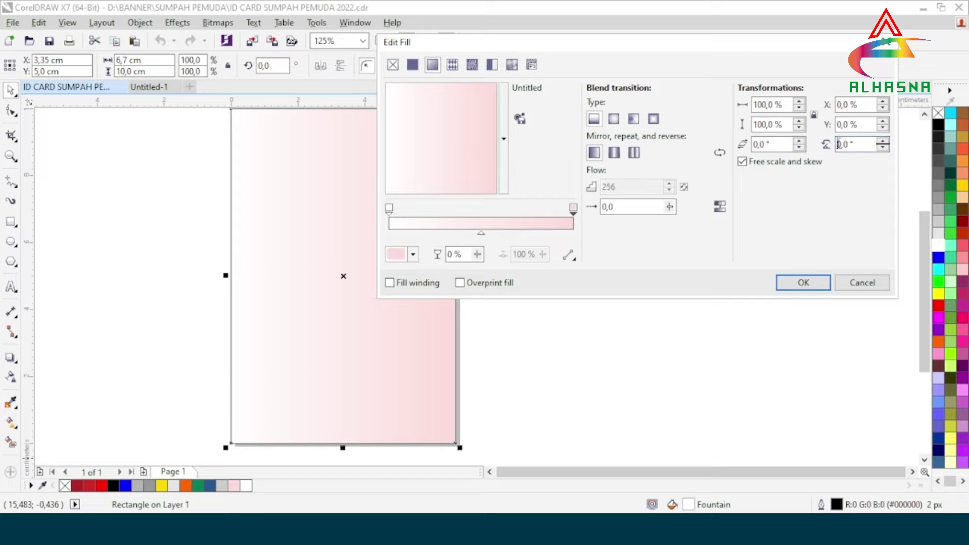
pyautogui.write('9')
pyautogui.click(758, 124)
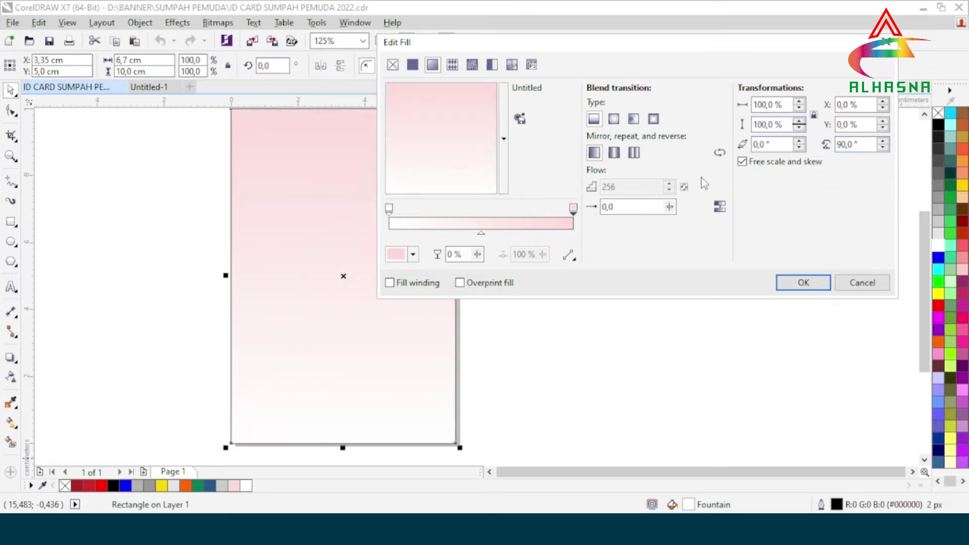
# Step: Shift the fountain fill's midpoint to 83% and reverse the gradient so the pink sits at the card's bottom
pyautogui.moveTo(481, 236); pyautogui.dragTo(531, 237)
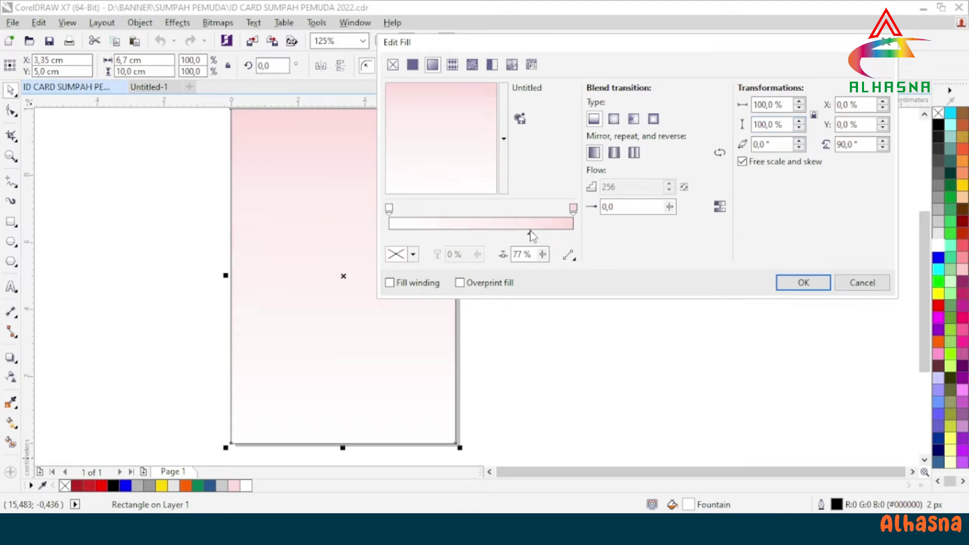
pyautogui.moveTo(532, 236); pyautogui.dragTo(543, 235)
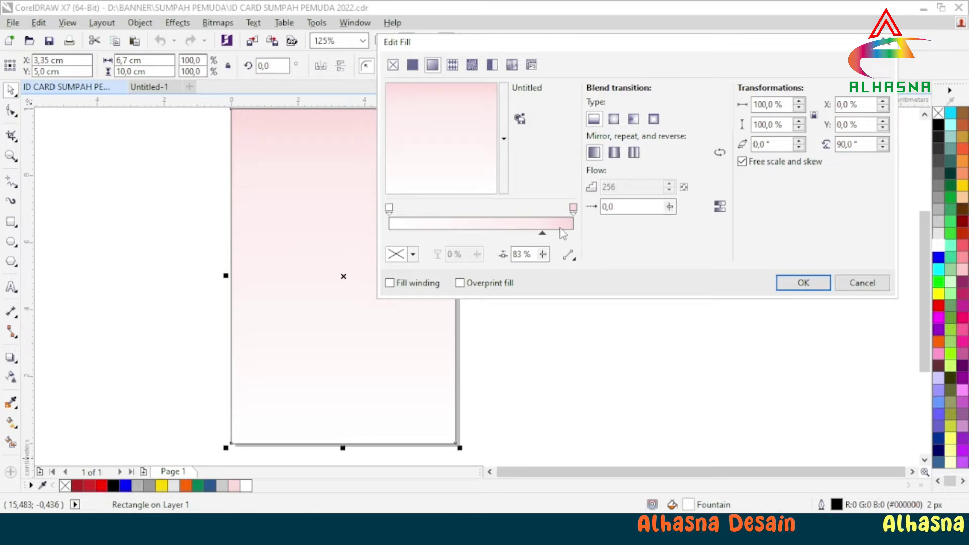
pyautogui.click(719, 153)
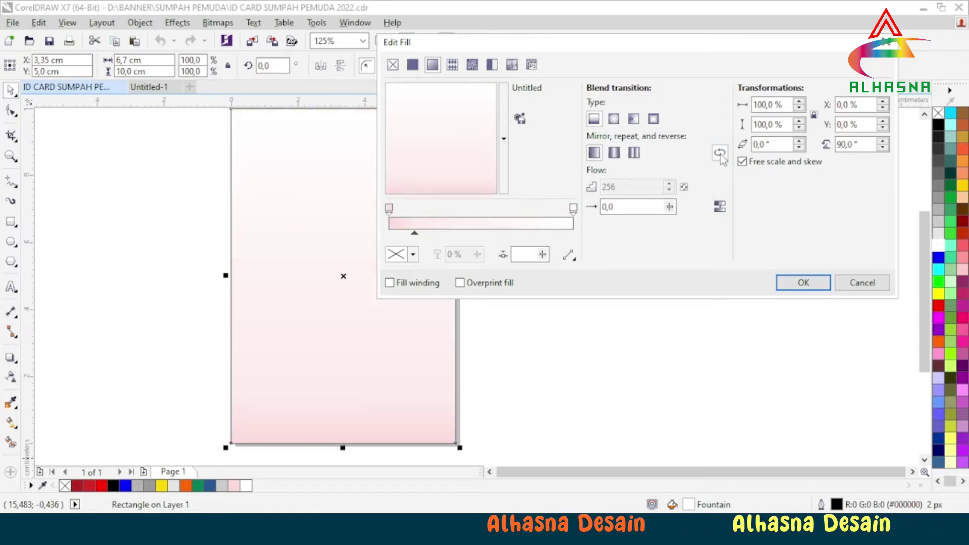
pyautogui.click(803, 283)
pyautogui.press('Escape')
# Step: Copy the complete group of design elements from the Untitled-1 document
pyautogui.scroll(-2, 378, 256)
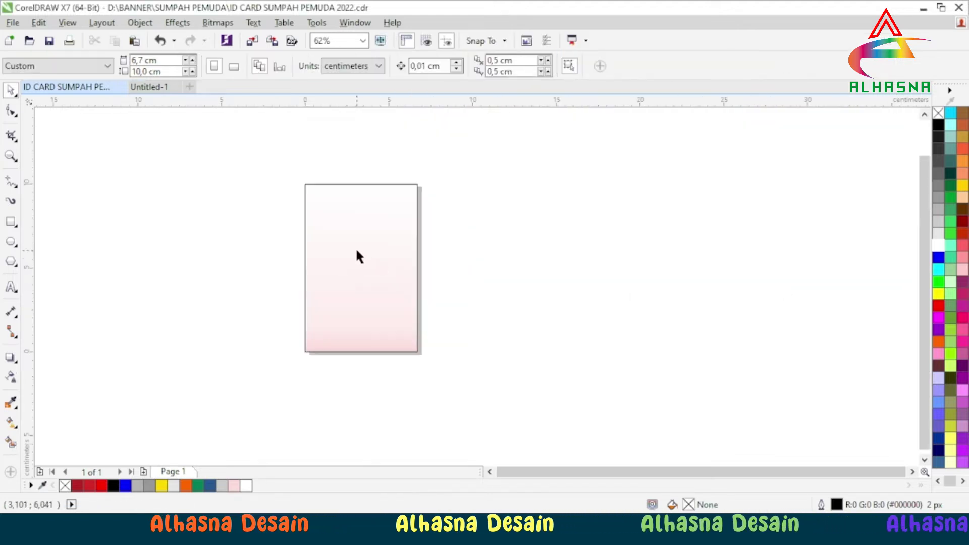
pyautogui.scroll(1, 351, 251)
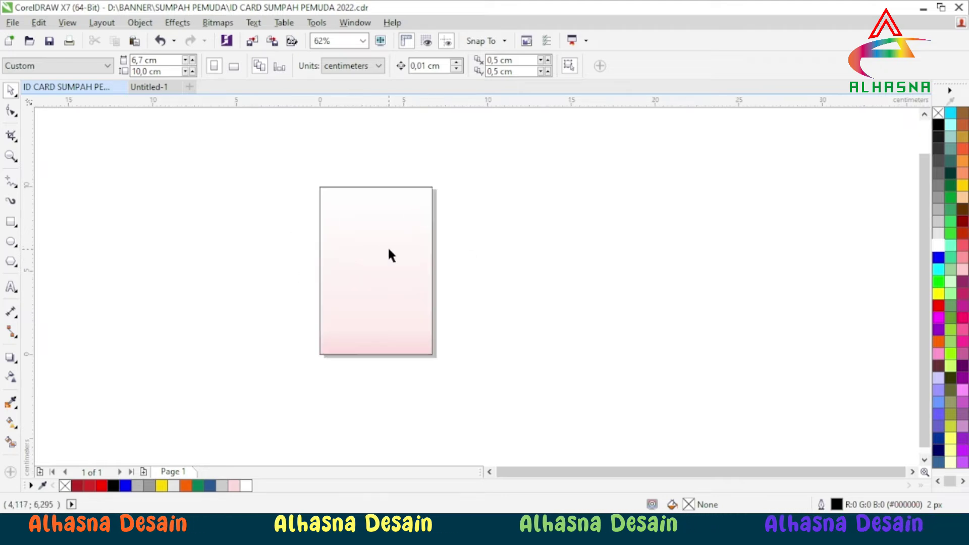
pyautogui.click(149, 87)
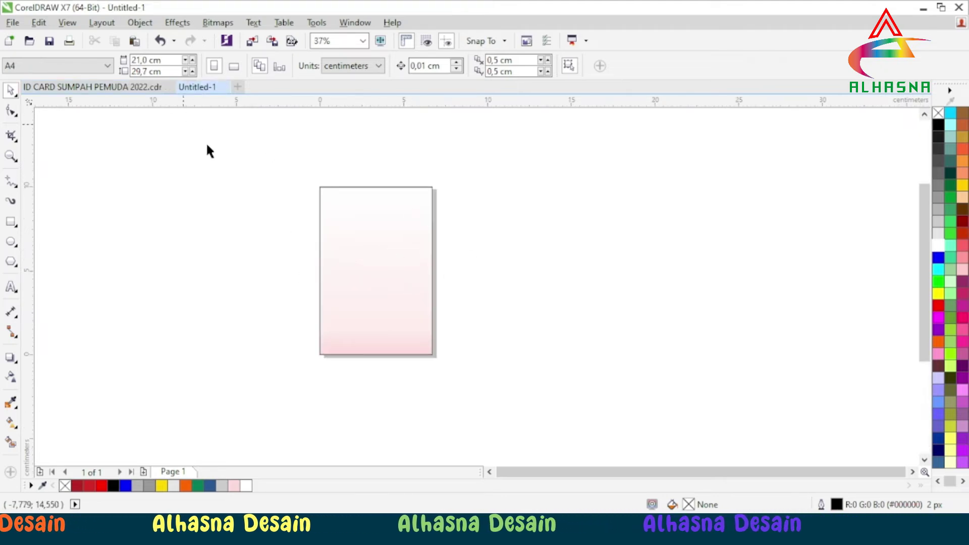
pyautogui.scroll(2, 381, 312)
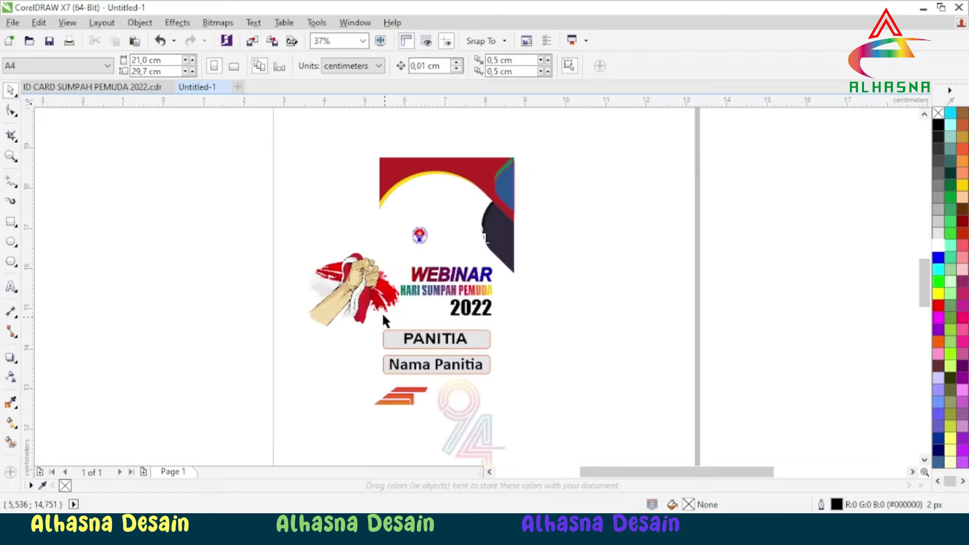
pyautogui.scroll(1, 494, 274)
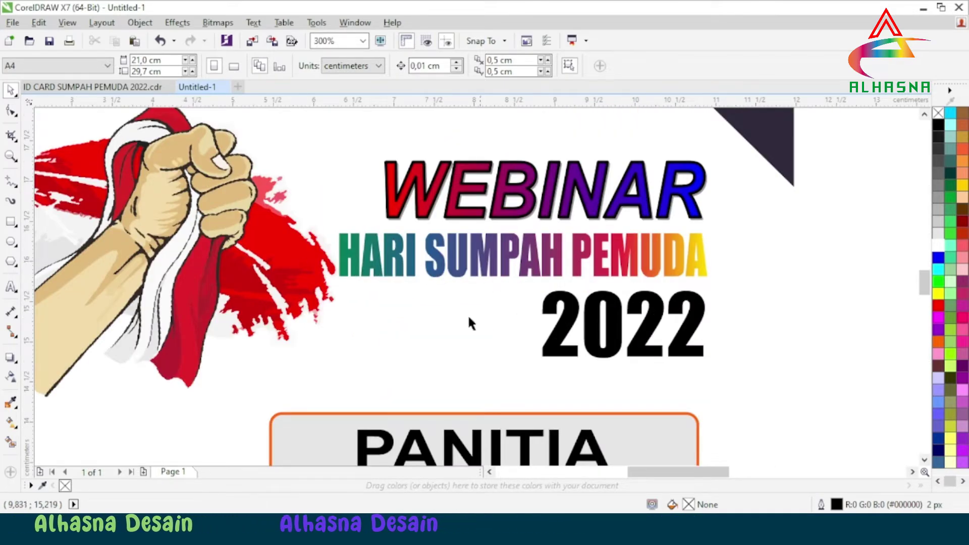
pyautogui.scroll(-1, 447, 318)
pyautogui.scroll(1, 459, 430)
pyautogui.scroll(-2, 448, 337)
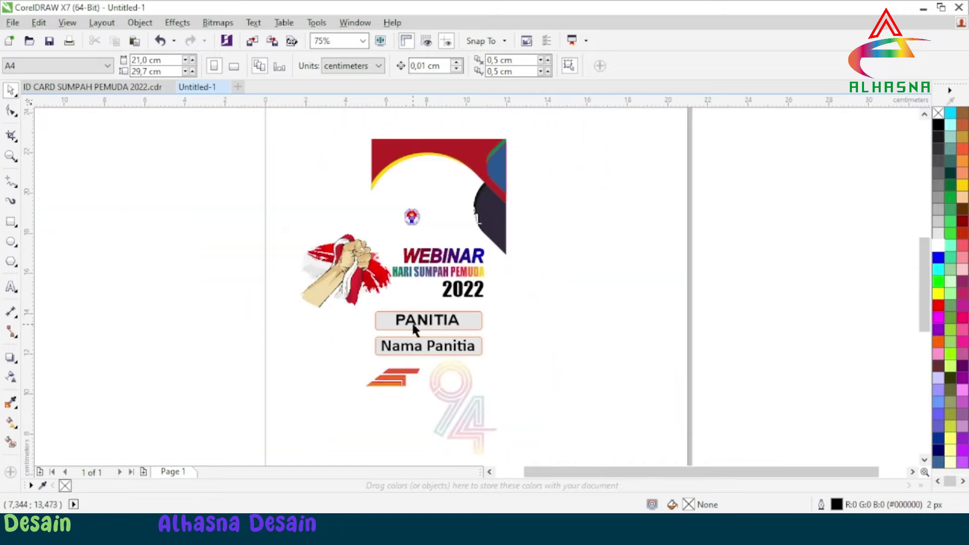
pyautogui.scroll(-1, 412, 320)
pyautogui.moveTo(204, 181); pyautogui.dragTo(625, 450)
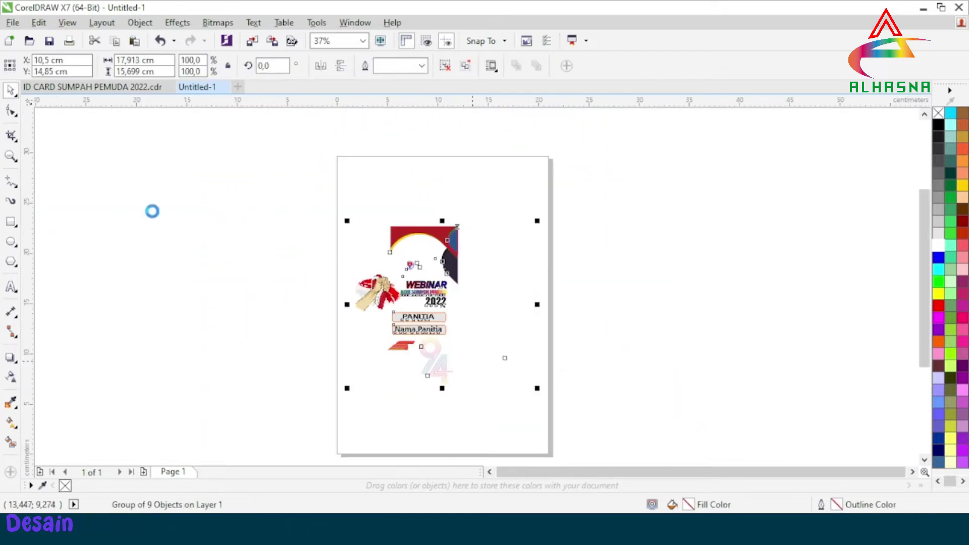
# Step: Paste the design elements into the ID CARD SUMPAH PEMUDA 2022 document and place them to the right of the card
pyautogui.click(104, 87)
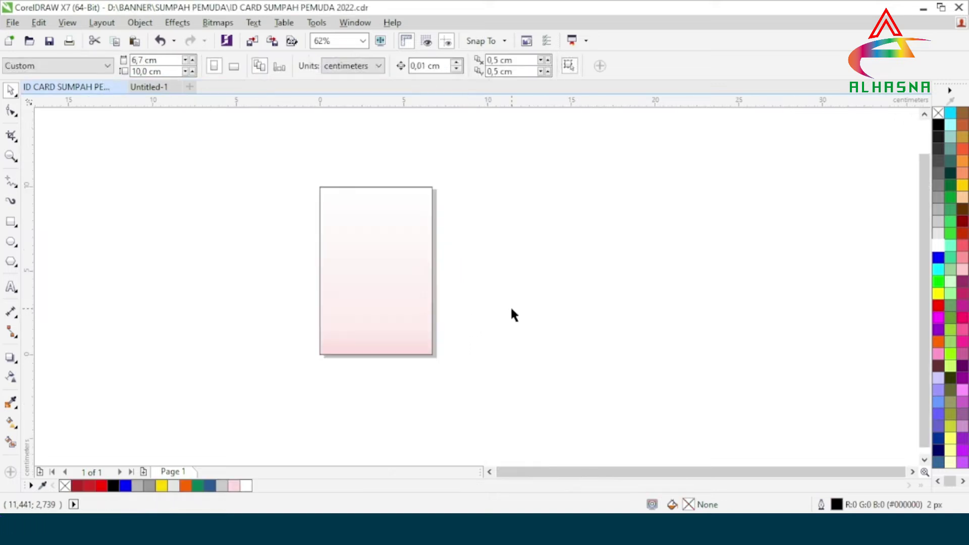
pyautogui.hotkey('ctrl', 'v')
pyautogui.moveTo(260, 246); pyautogui.dragTo(505, 258)
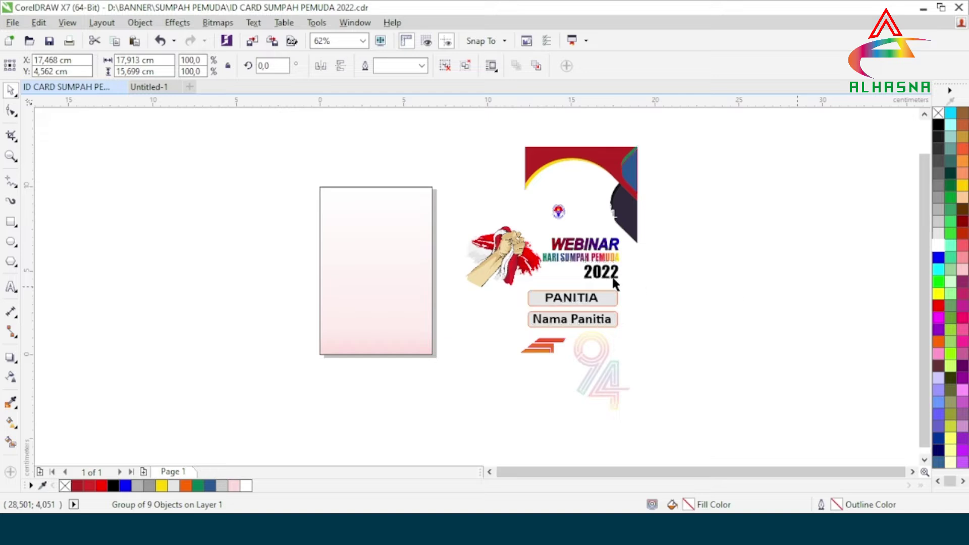
# Step: Ungroup the pasted design elements so that each can be moved separately
pyautogui.click(557, 255)
pyautogui.rightClick(556, 255)
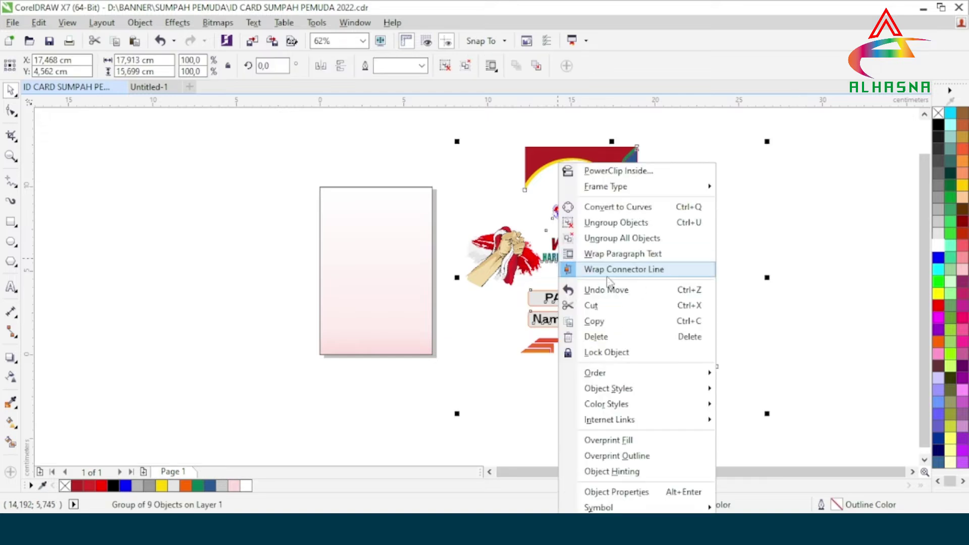
pyautogui.click(586, 223)
pyautogui.click(835, 273)
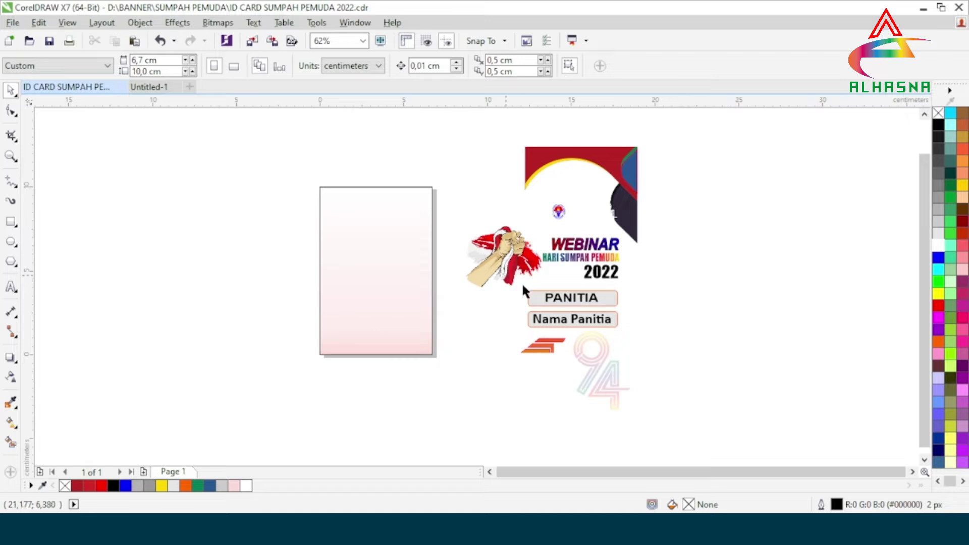
# Step: Move the red, blue and dark curved ornament onto the card's upper part, flush with its top edge
pyautogui.moveTo(626, 177); pyautogui.dragTo(422, 222)
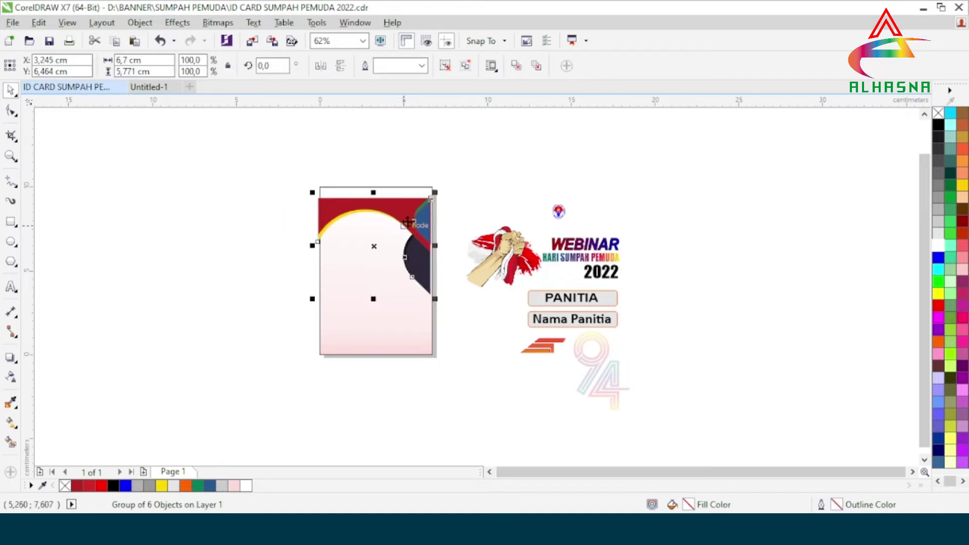
pyautogui.scroll(2, 394, 205)
pyautogui.moveTo(361, 217); pyautogui.dragTo(363, 197)
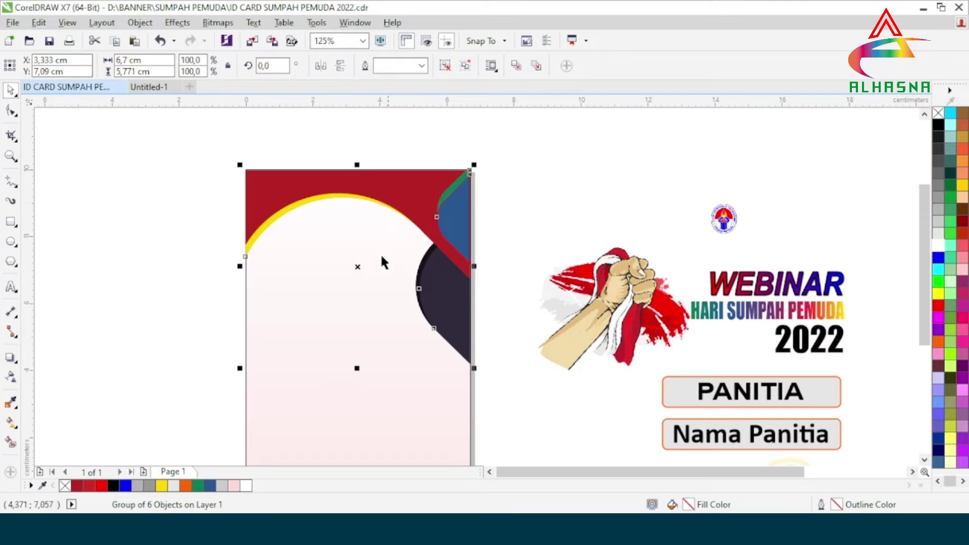
# Step: Align the curved ornament with the card rectangle, centred horizontally and flush with the top edge
pyautogui.scroll(-2, 381, 288)
pyautogui.keyDown('shift'); pyautogui.click(384, 347); pyautogui.keyUp('shift')
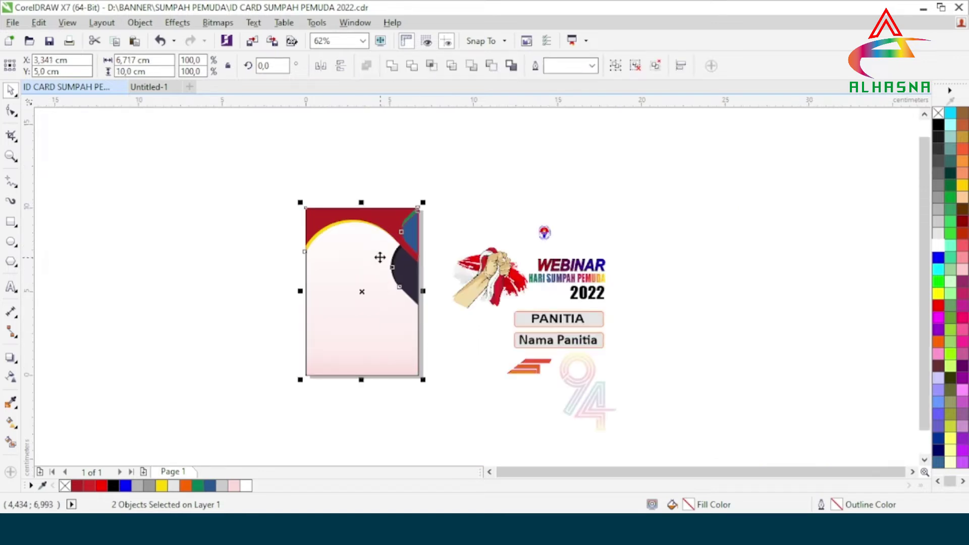
pyautogui.scroll(2, 379, 258)
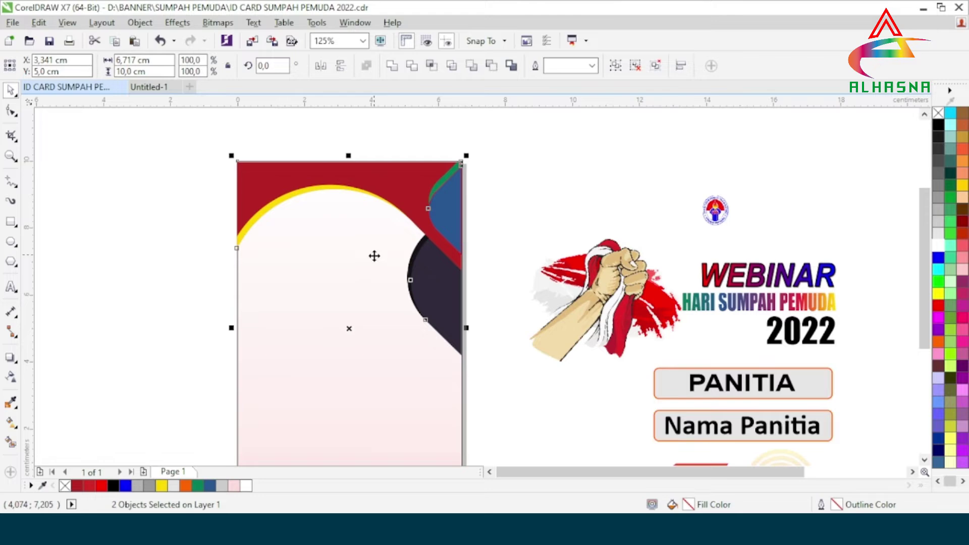
pyautogui.moveTo(374, 257); pyautogui.dragTo(373, 258)
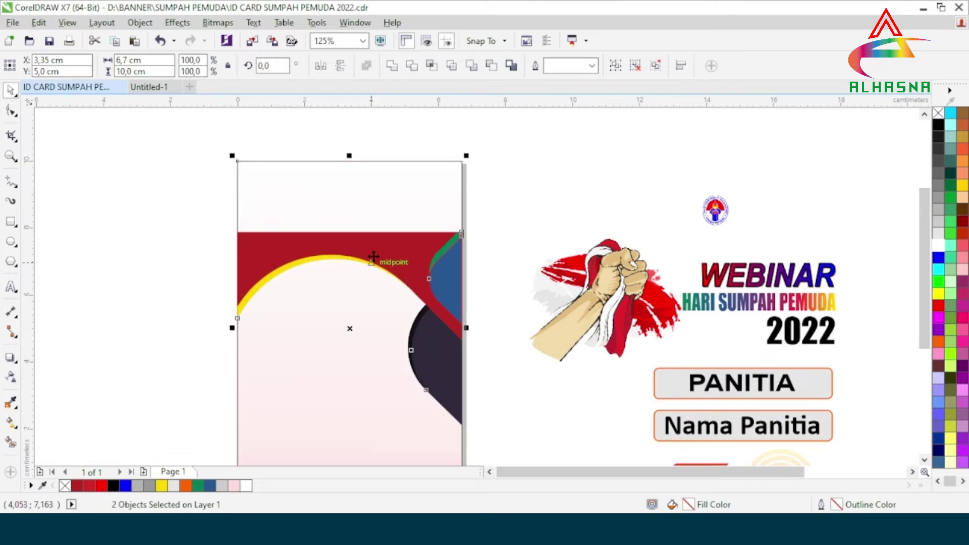
pyautogui.press('Escape')
pyautogui.scroll(-2, 370, 241)
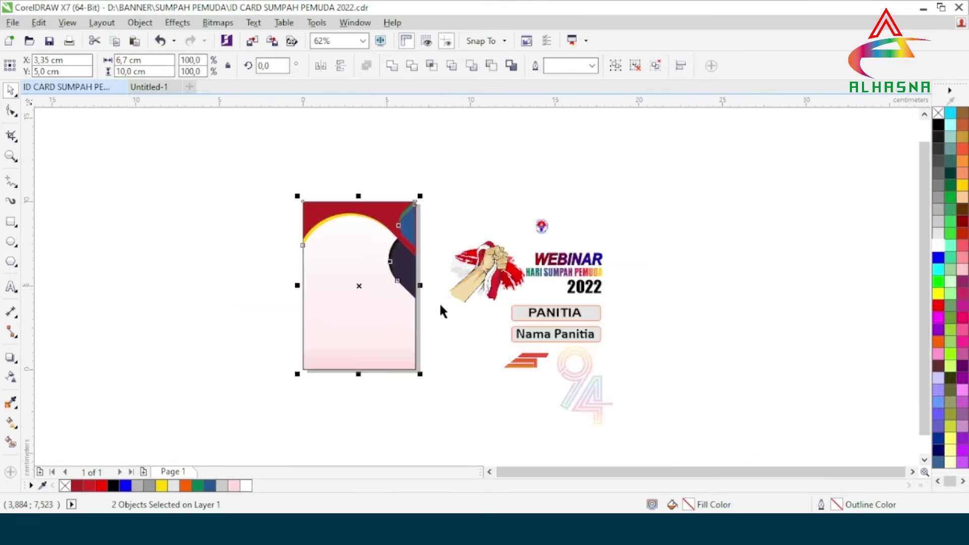
pyautogui.click(445, 328)
# Step: PowerClip the curved ornament inside the gradient card rectangle
pyautogui.click(366, 223)
pyautogui.scroll(2, 366, 223)
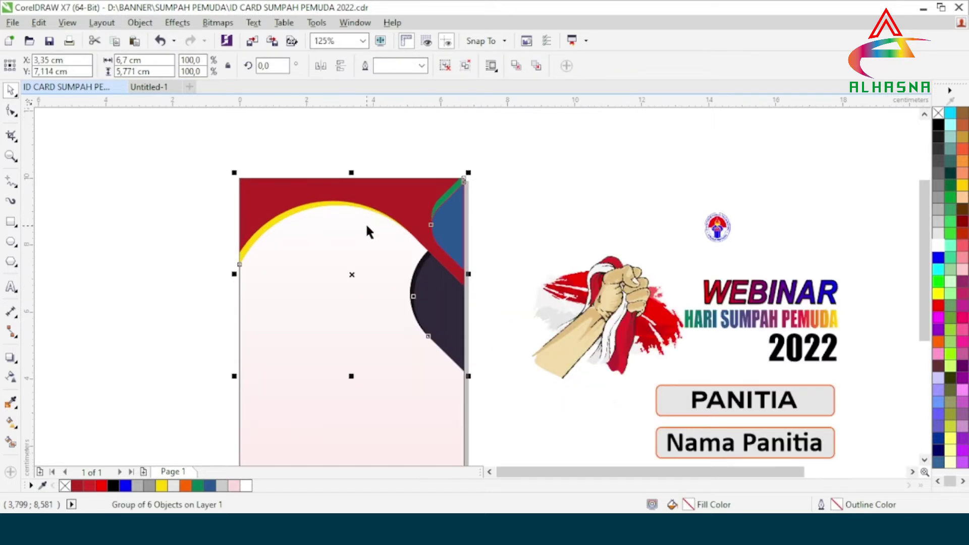
pyautogui.rightClick(376, 200)
pyautogui.click(404, 168)
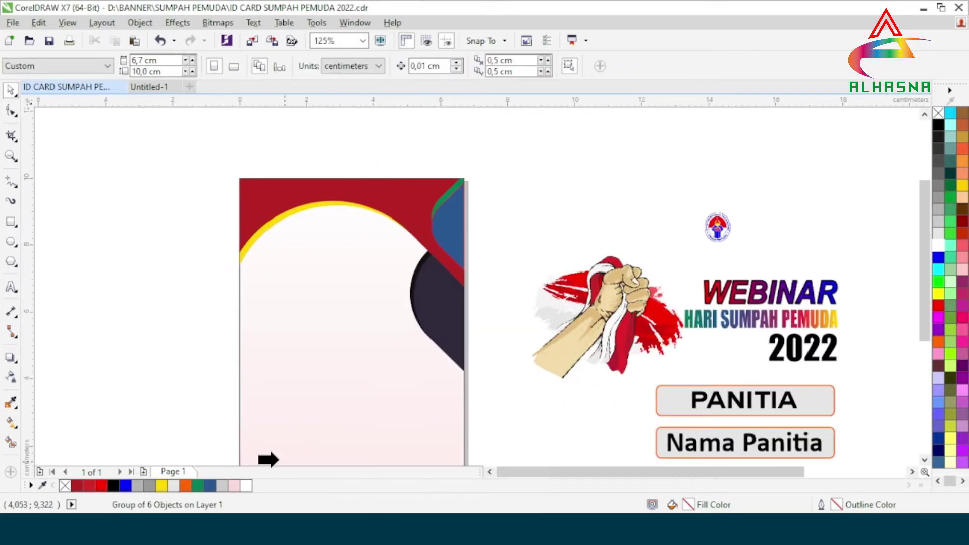
pyautogui.click(266, 444)
# Step: Move the orange stripe ornament into the card's bottom-left corner
pyautogui.scroll(-2, 339, 267)
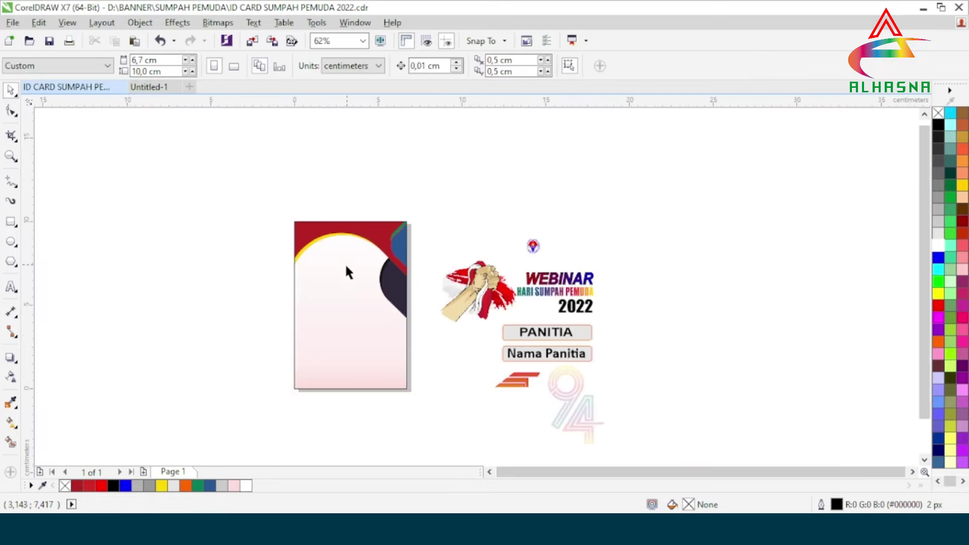
pyautogui.scroll(2, 344, 263)
pyautogui.scroll(-2, 448, 285)
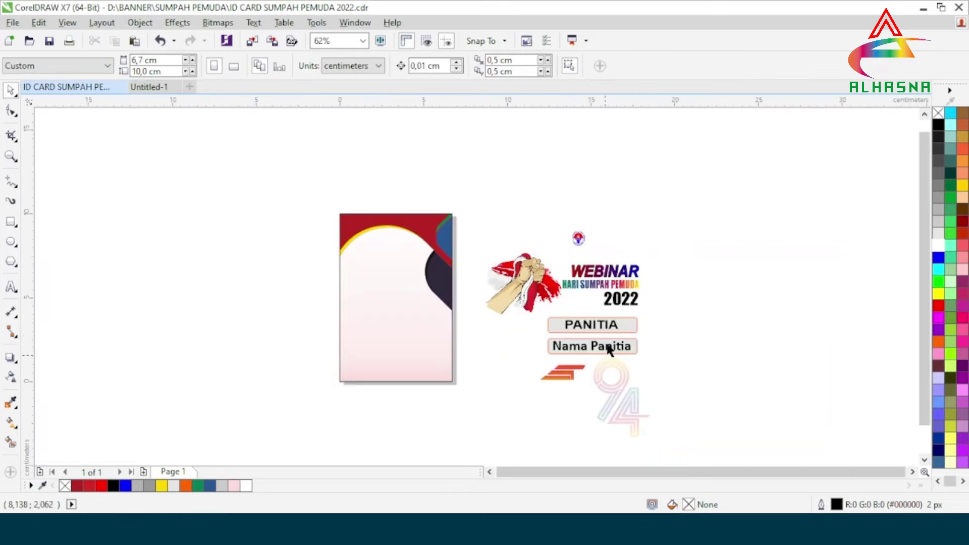
pyautogui.moveTo(560, 380); pyautogui.dragTo(365, 373)
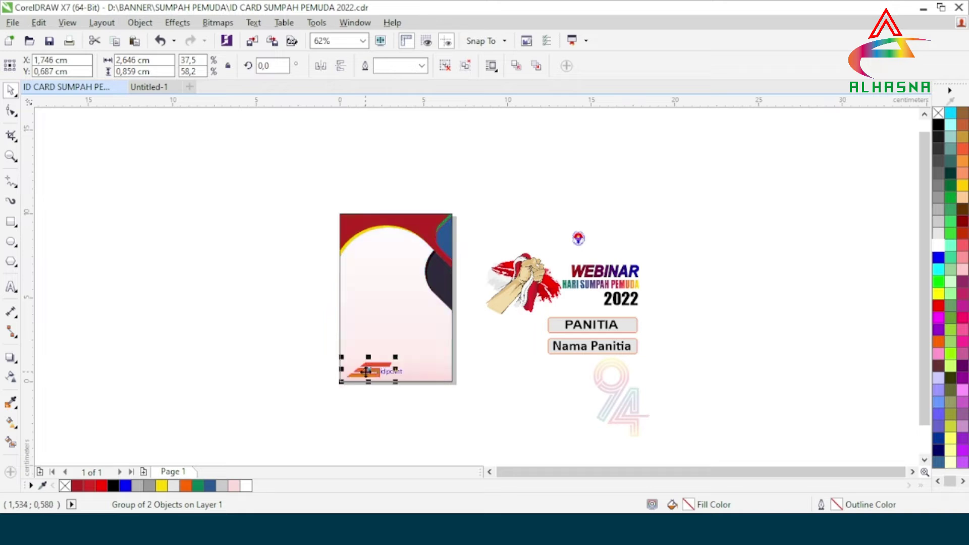
pyautogui.scroll(4, 361, 377)
pyautogui.scroll(2, 457, 313)
pyautogui.moveTo(457, 313); pyautogui.dragTo(389, 335)
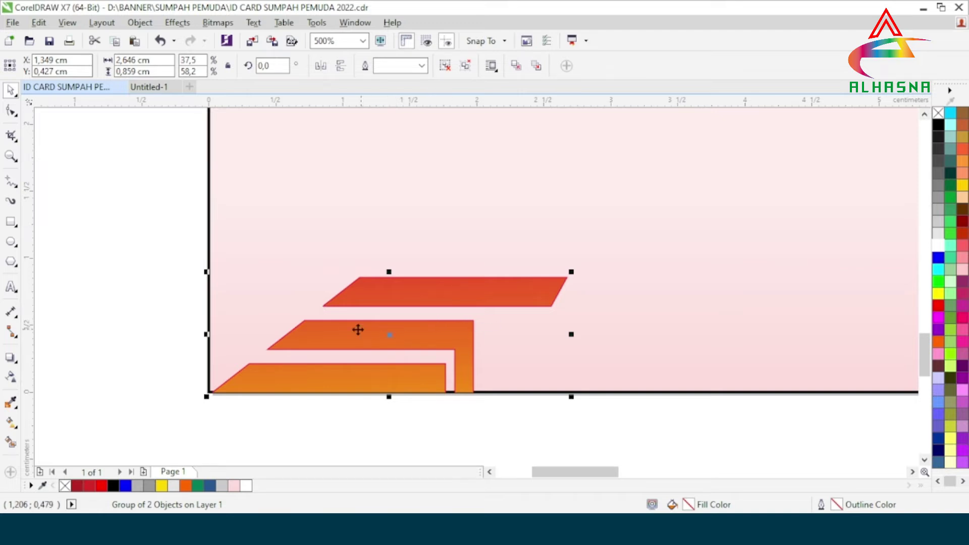
# Step: Align the orange stripe ornament exactly with the card rectangle's left and bottom edges
pyautogui.scroll(-2, 367, 329)
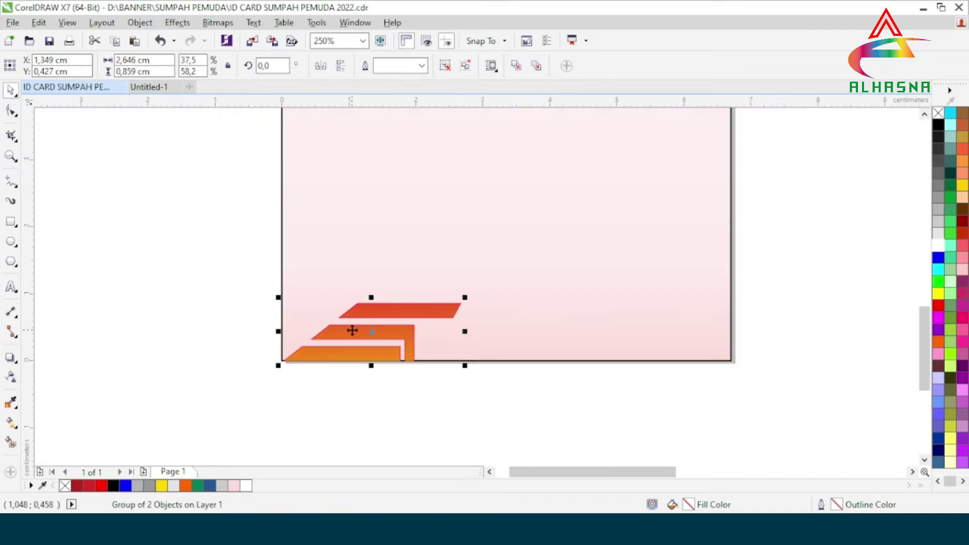
pyautogui.keyDown('shift'); pyautogui.click(569, 286); pyautogui.keyUp('shift')
pyautogui.hotkey('shift', 'pagedown')
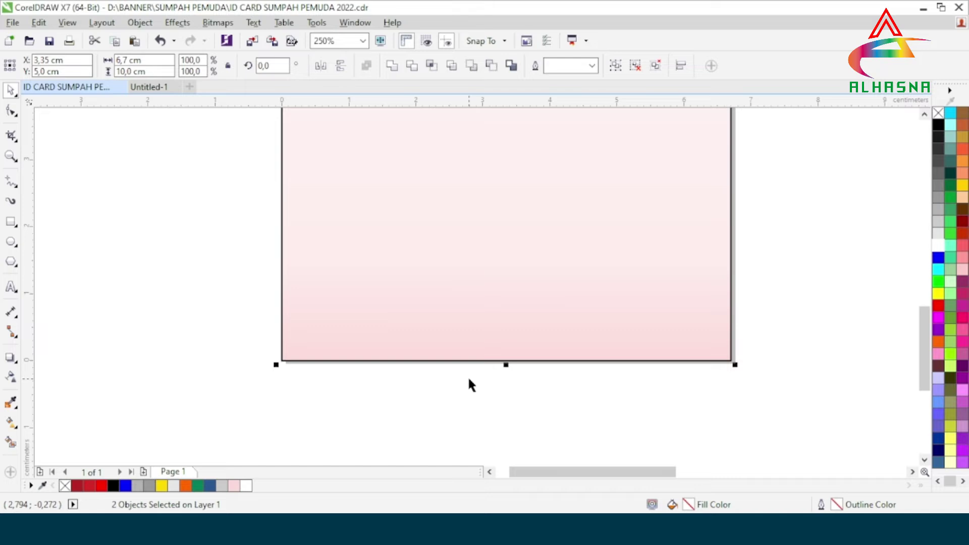
pyautogui.scroll(-3, 468, 385)
pyautogui.scroll(2, 446, 373)
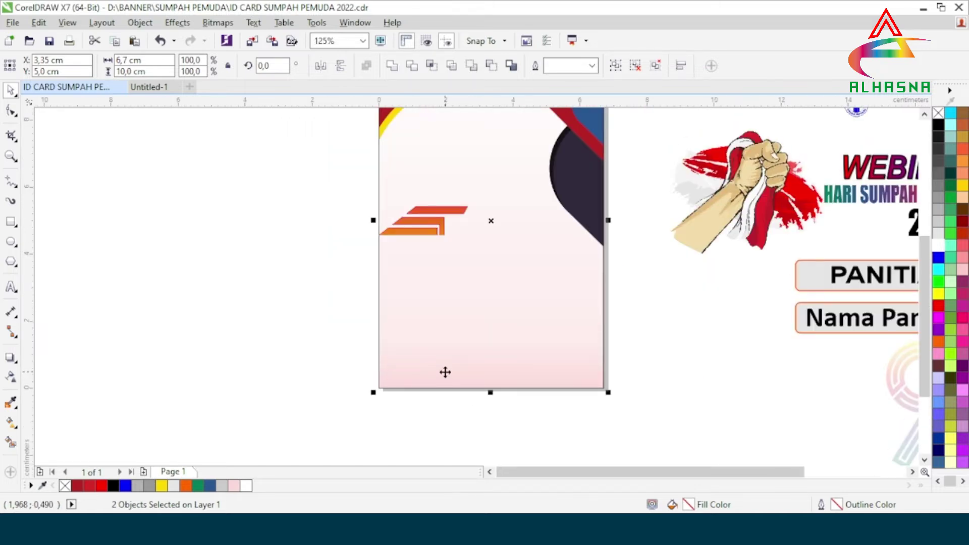
pyautogui.press('b')
pyautogui.click(454, 411)
pyautogui.scroll(4, 427, 385)
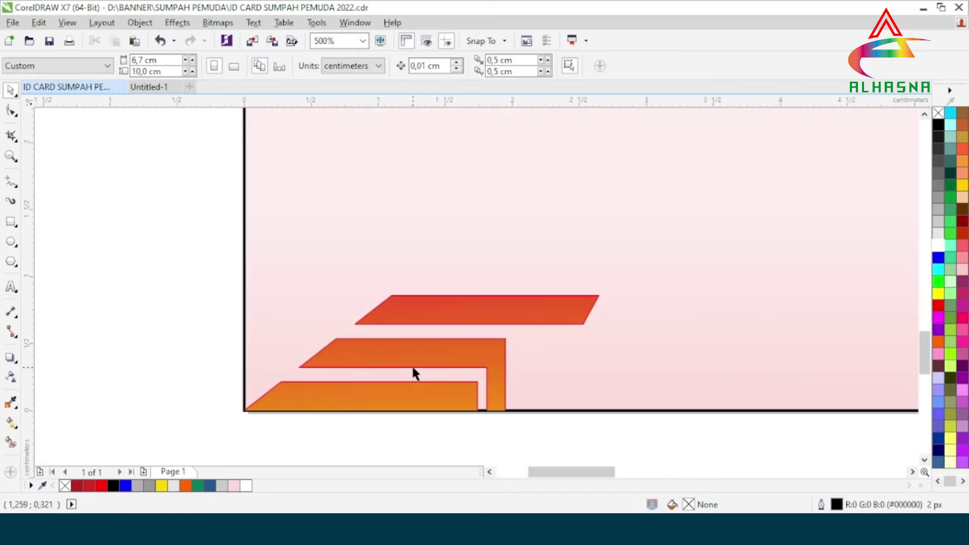
# Step: PowerClip the orange stripe ornament inside the gradient card rectangle
pyautogui.scroll(-2, 349, 376)
pyautogui.click(363, 362)
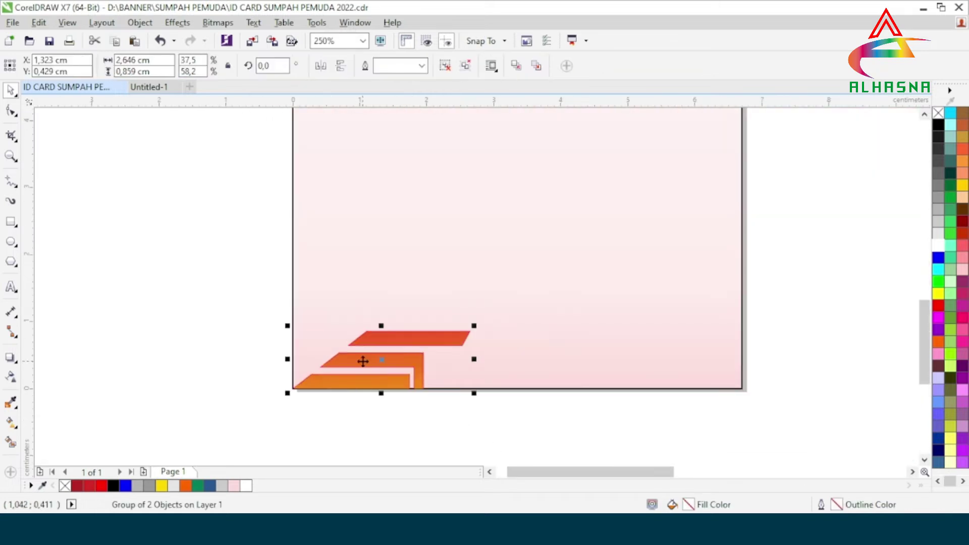
pyautogui.rightClick(363, 362)
pyautogui.click(399, 16)
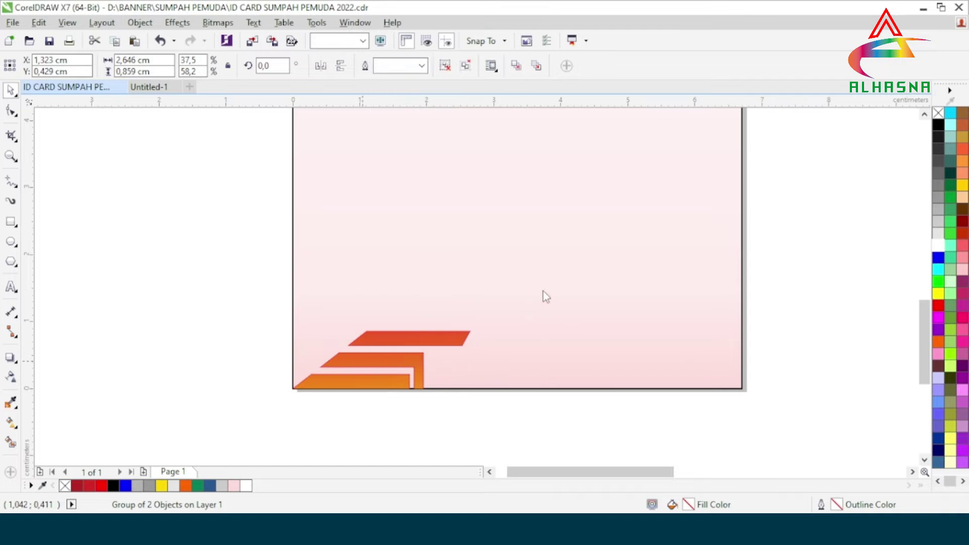
pyautogui.click(535, 275)
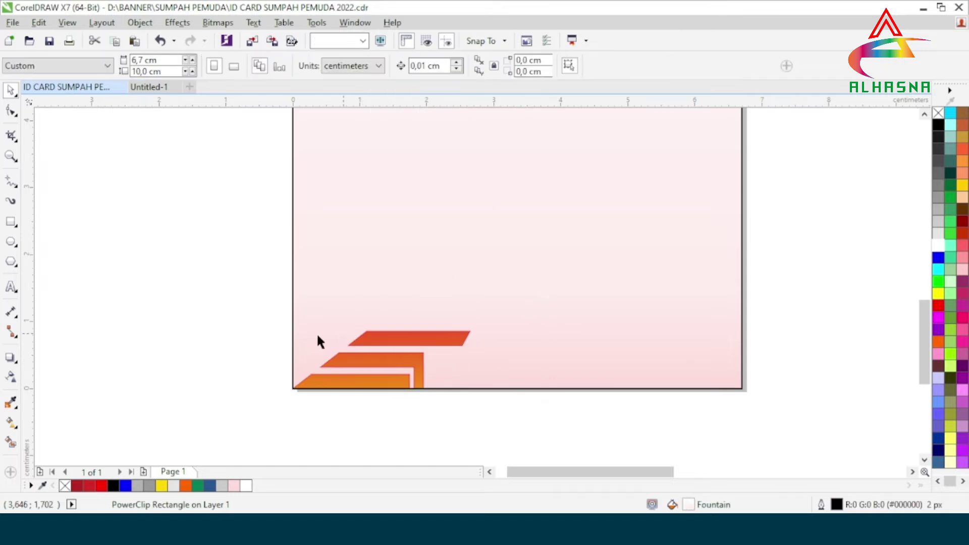
pyautogui.scroll(-2, 317, 333)
pyautogui.scroll(-1, 360, 334)
pyautogui.scroll(1, 400, 299)
pyautogui.scroll(-1, 400, 298)
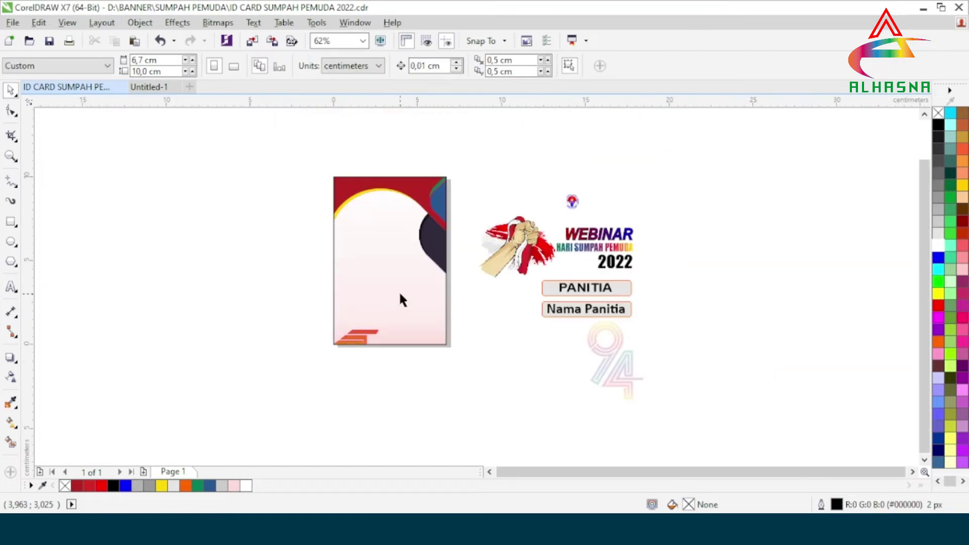
# Step: Move the faded 94 graphic into the card's bottom-right corner, centred at about X 4.9 cm, Y 2.5 cm
pyautogui.moveTo(620, 359); pyautogui.dragTo(417, 309)
pyautogui.scroll(2, 416, 311)
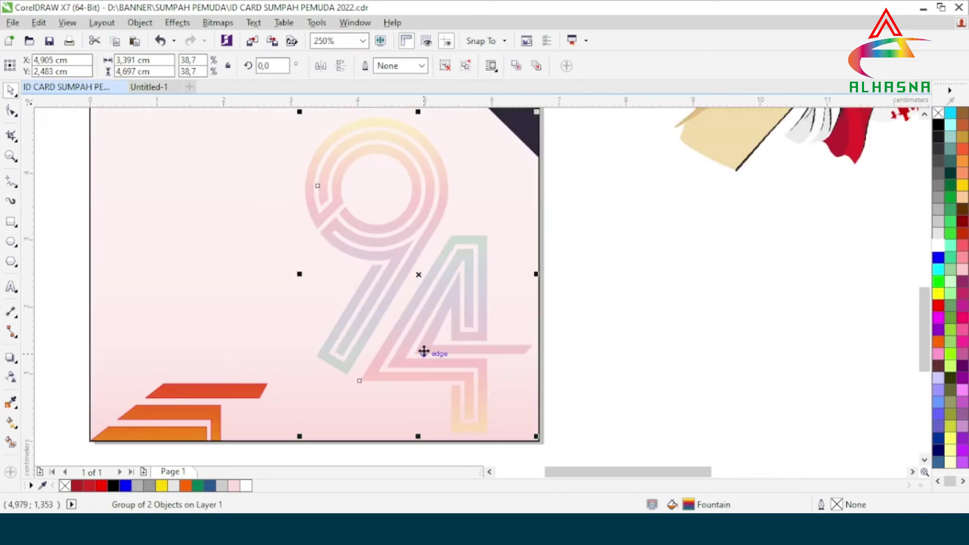
pyautogui.scroll(-1, 469, 321)
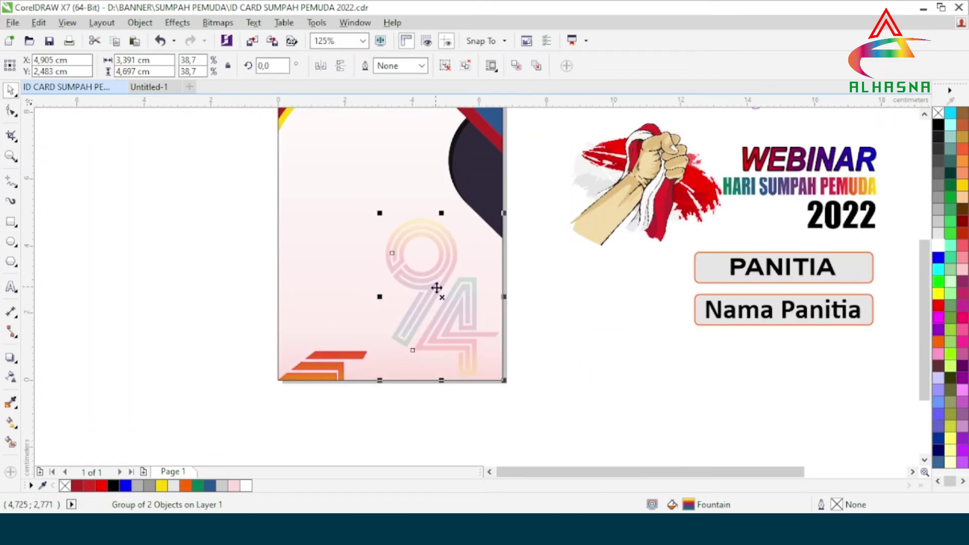
# Step: PowerClip the faded 94 graphic inside the gradient card rectangle
pyautogui.rightClick(436, 288)
pyautogui.click(452, 166)
pyautogui.click(282, 167)
pyautogui.scroll(-1, 443, 262)
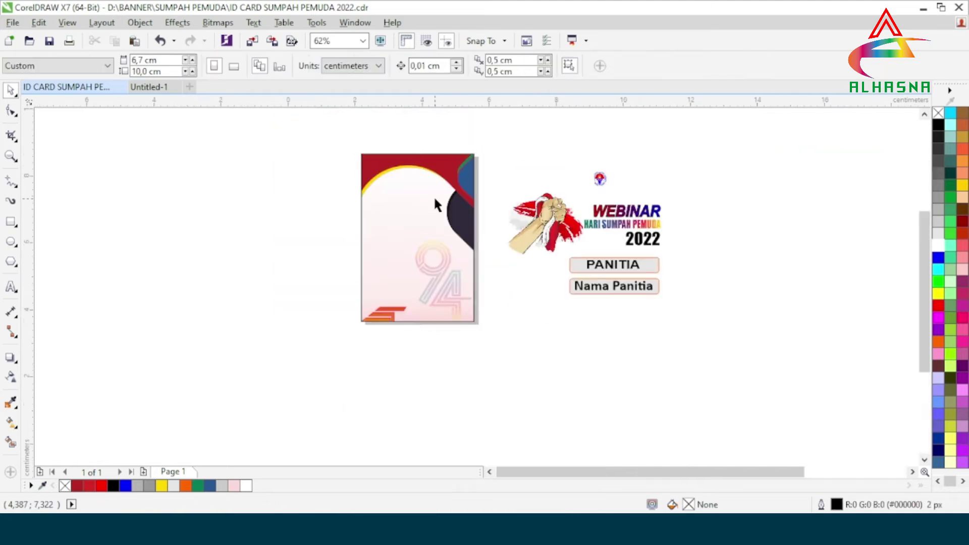
pyautogui.scroll(1, 434, 199)
pyautogui.scroll(-1, 554, 265)
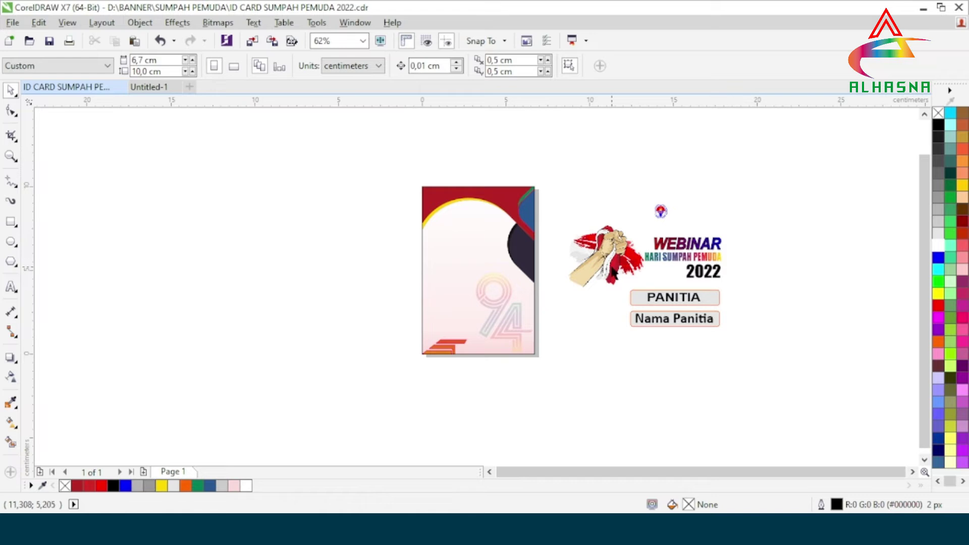
# Step: Move the fist-and-flag illustration onto the card's left edge, below the yellow arc
pyautogui.click(605, 266)
pyautogui.moveTo(608, 262); pyautogui.dragTo(426, 256)
pyautogui.click(588, 208)
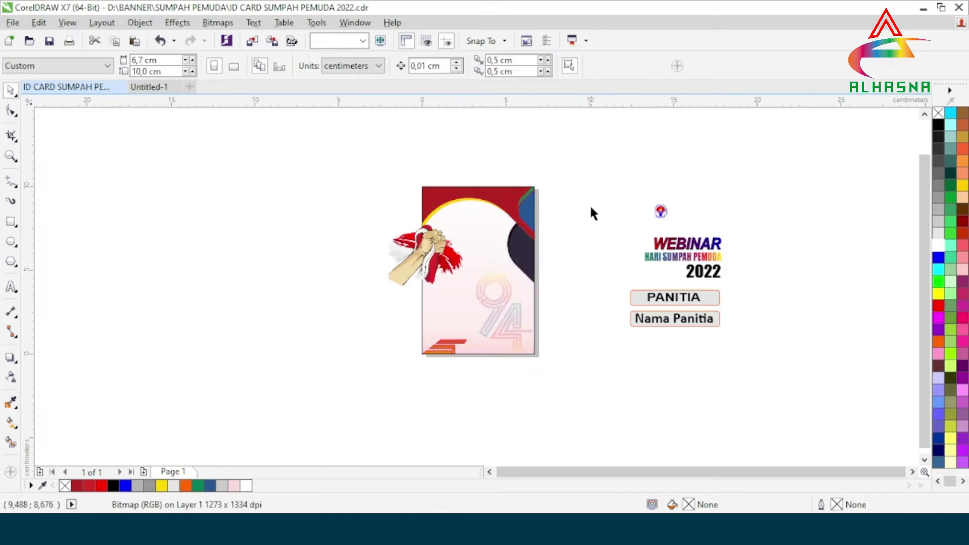
# Step: Place the grouped ministry and G20 logos in the card's top-left corner, centred at about X 0.82 cm, Y 9.45 cm
pyautogui.scroll(1, 585, 206)
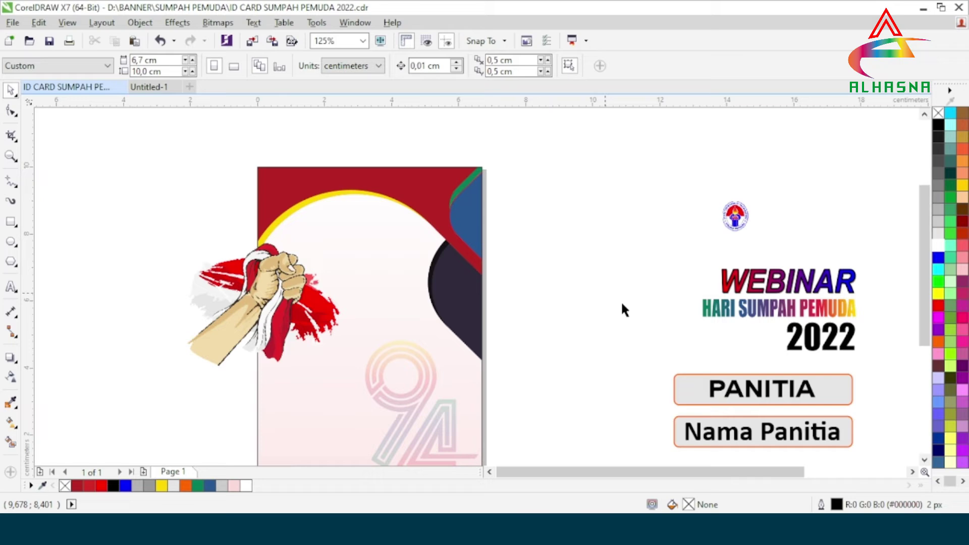
pyautogui.click(737, 217)
pyautogui.moveTo(737, 217); pyautogui.dragTo(300, 193)
pyautogui.scroll(2, 267, 188)
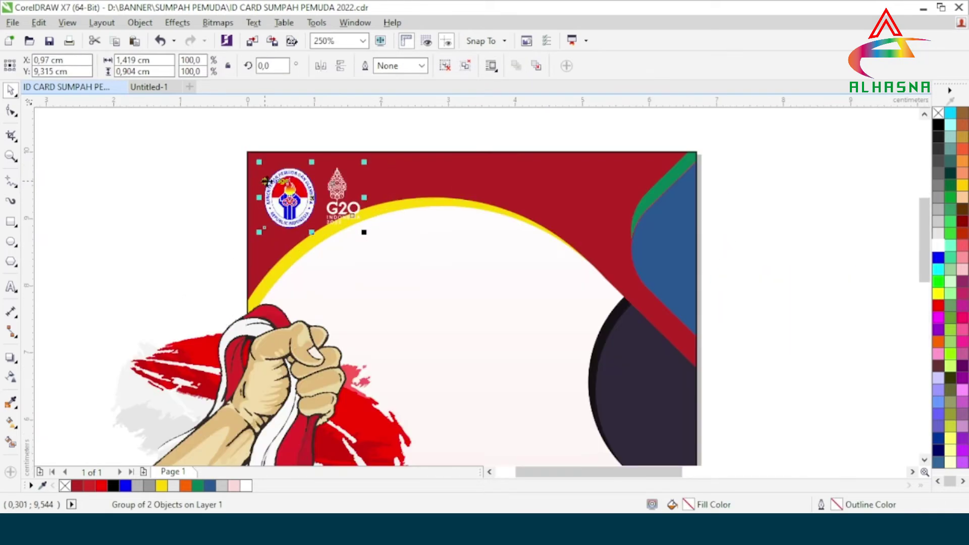
pyautogui.moveTo(357, 216); pyautogui.dragTo(336, 199)
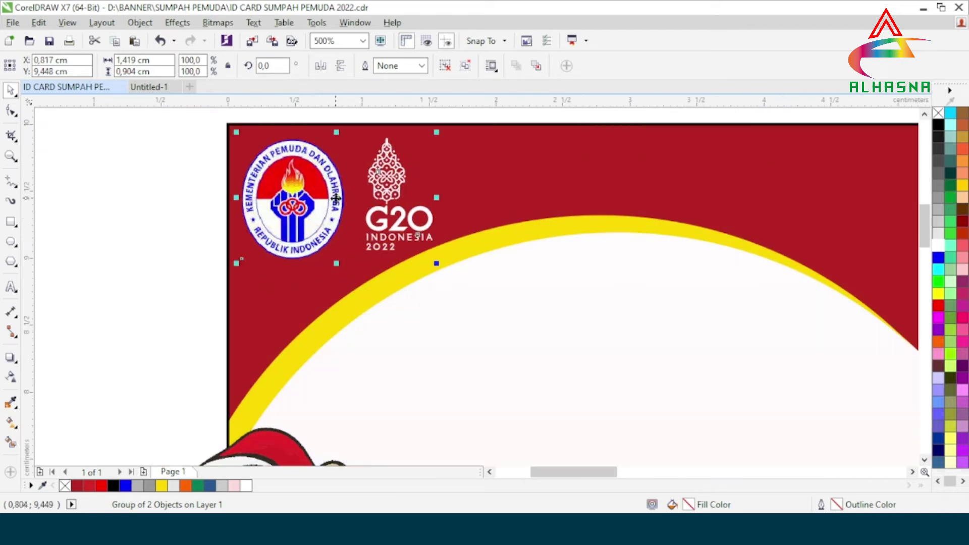
pyautogui.click(105, 207)
pyautogui.scroll(-3, 105, 207)
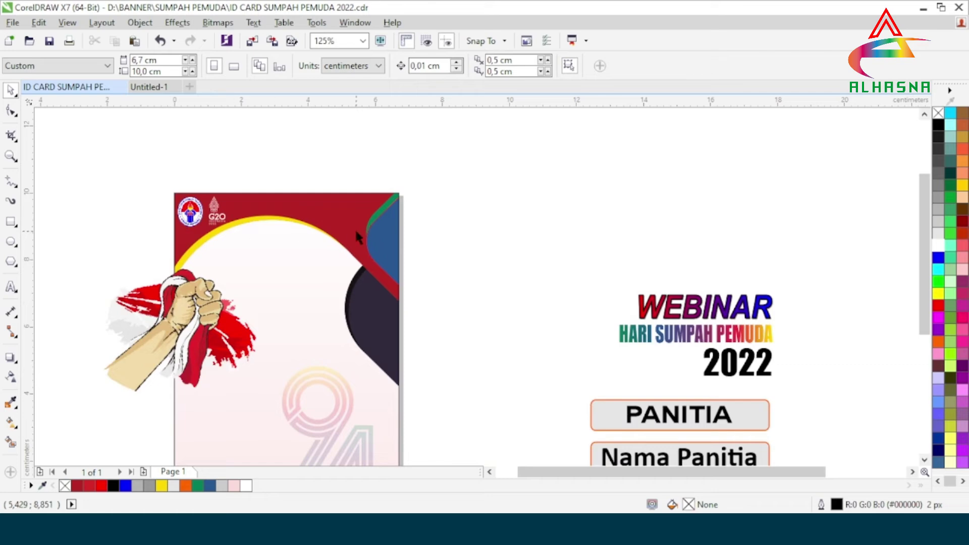
pyautogui.scroll(-1, 384, 262)
pyautogui.scroll(1, 370, 259)
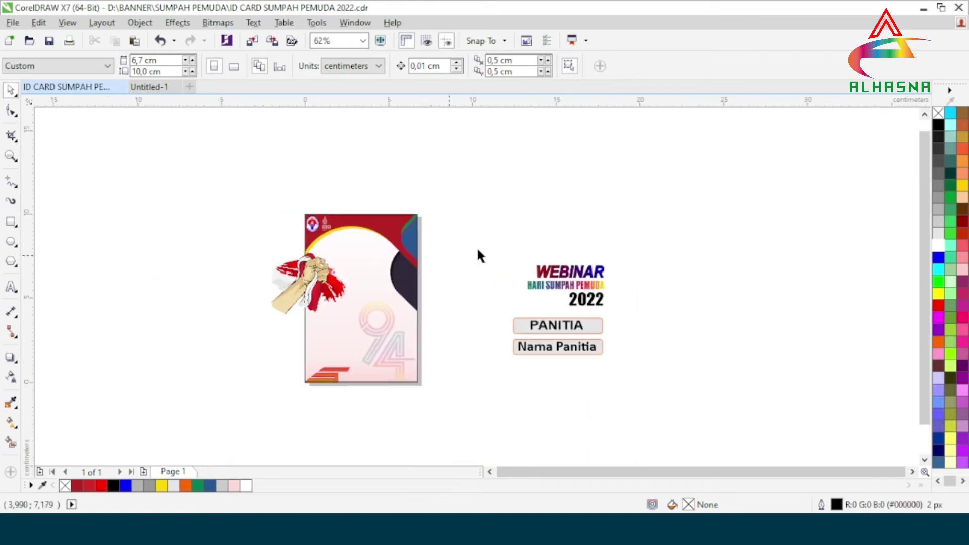
# Step: Place the white 94 Sumpah Pemuda logo in the card's top-right corner, centred at about X 5.93 cm, Y 9.01 cm
pyautogui.moveTo(464, 179); pyautogui.dragTo(707, 270)
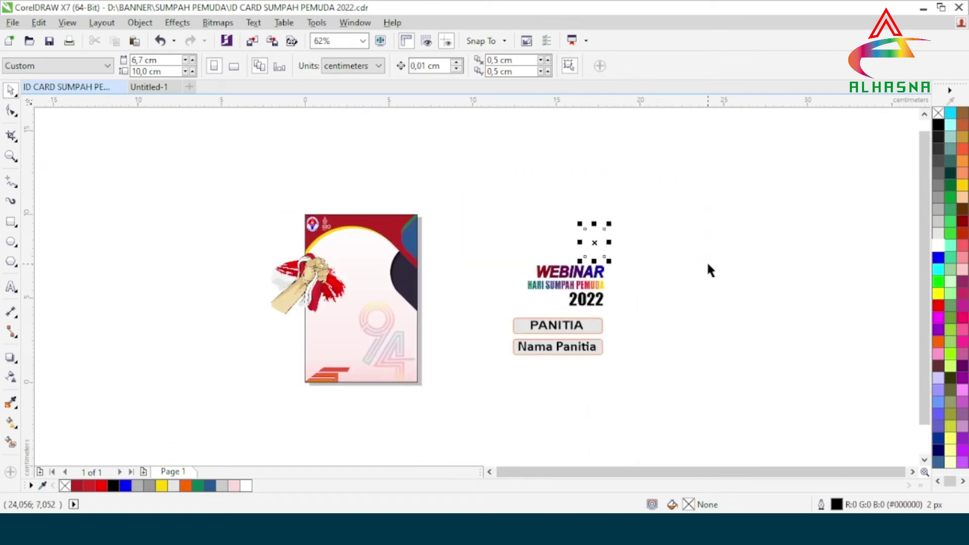
pyautogui.moveTo(580, 242); pyautogui.dragTo(407, 237)
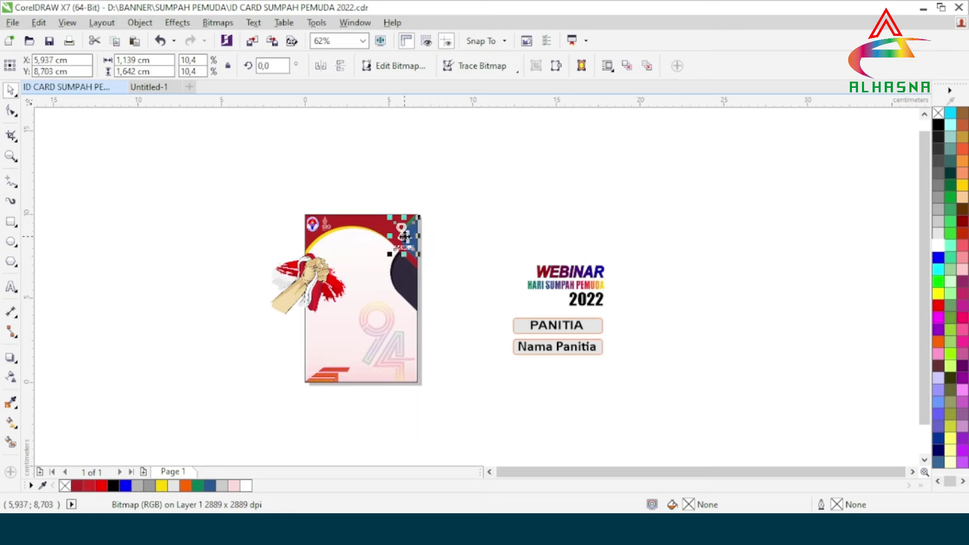
pyautogui.scroll(3, 401, 237)
pyautogui.scroll(-1, 525, 195)
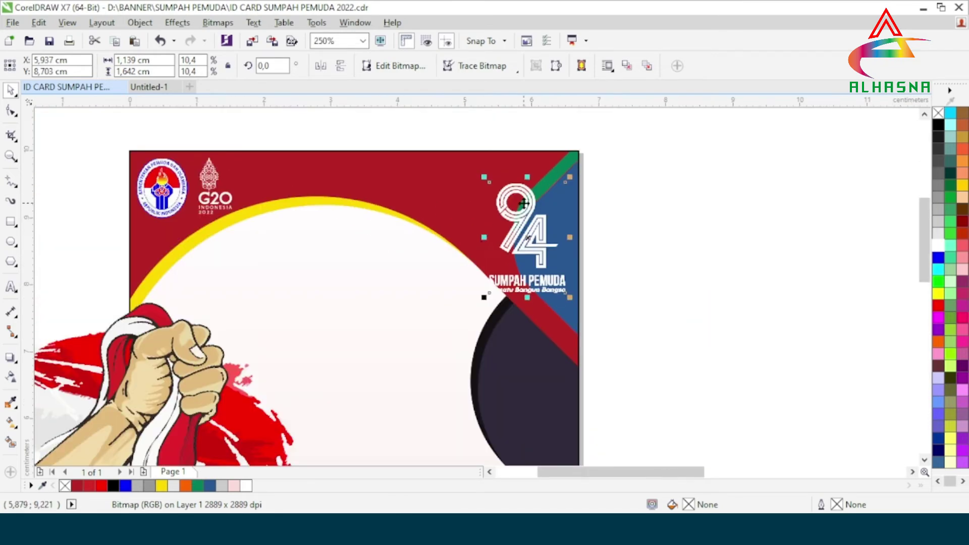
pyautogui.scroll(1, 524, 202)
pyautogui.moveTo(532, 273); pyautogui.dragTo(531, 232)
pyautogui.scroll(-1, 510, 259)
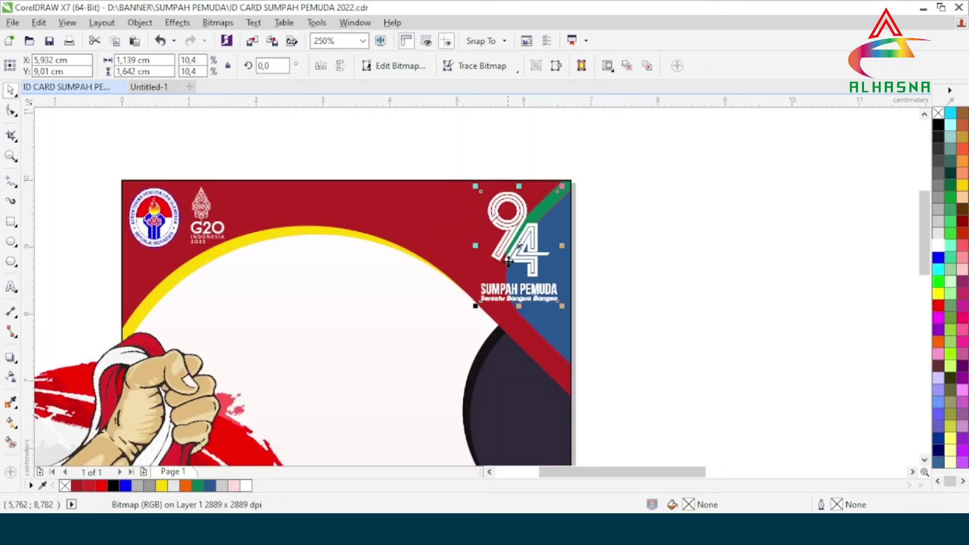
pyautogui.scroll(1, 510, 259)
pyautogui.click(733, 301)
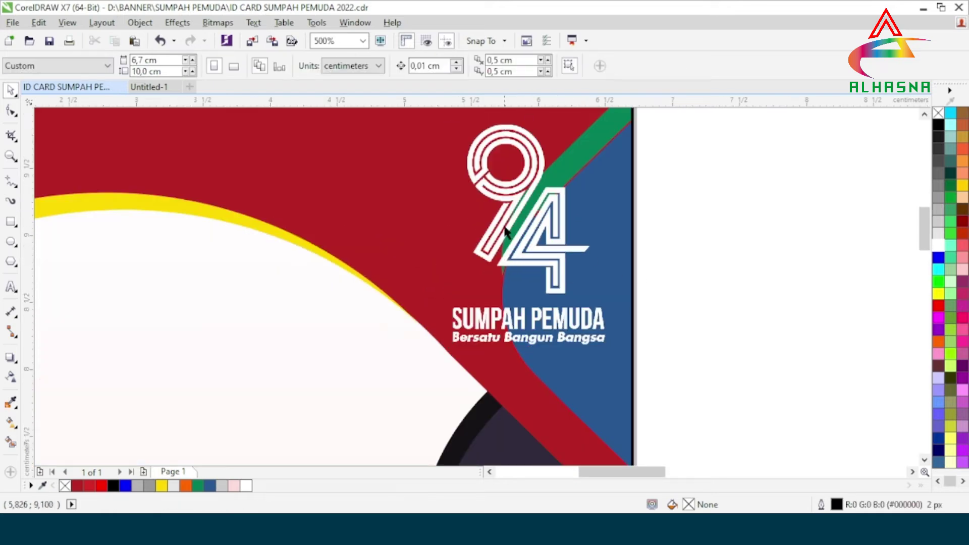
pyautogui.scroll(-2, 505, 232)
pyautogui.scroll(-1, 522, 225)
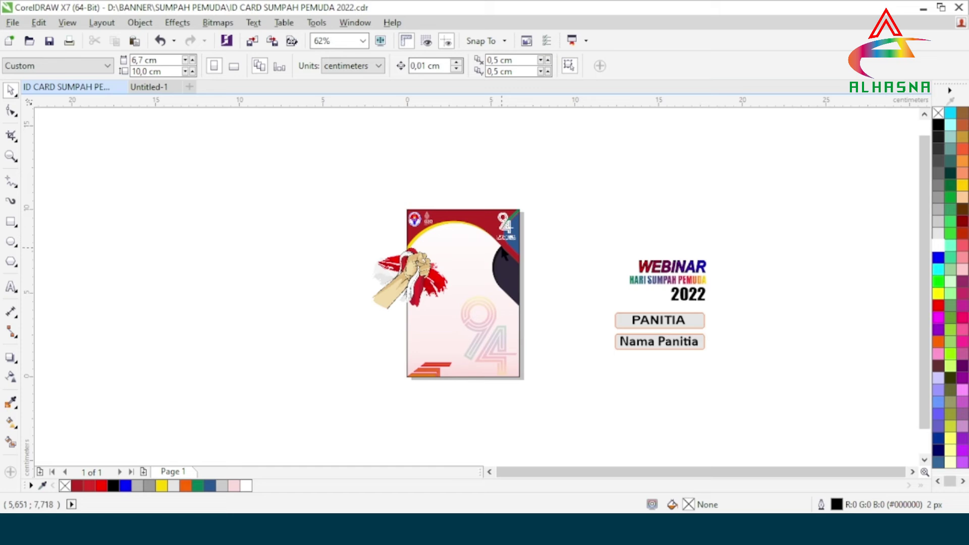
pyautogui.scroll(1, 503, 254)
pyautogui.scroll(1, 509, 217)
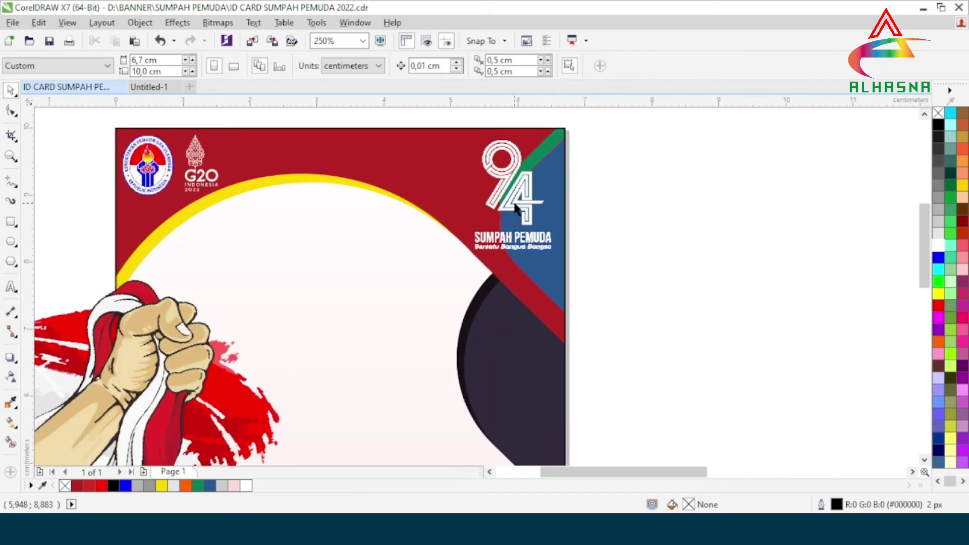
pyautogui.click(514, 207)
pyautogui.moveTo(515, 198); pyautogui.dragTo(515, 201)
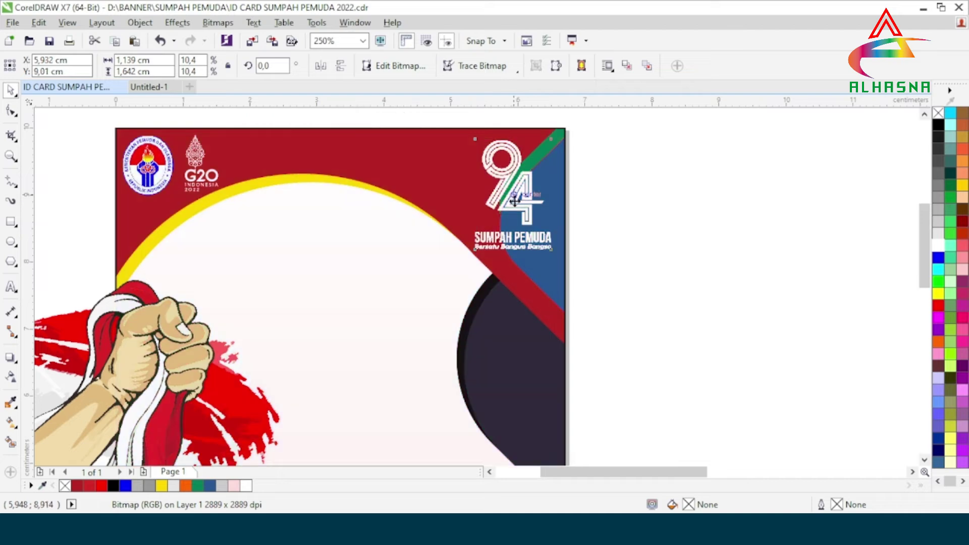
pyautogui.scroll(-1, 462, 222)
pyautogui.click(567, 237)
pyautogui.scroll(-1, 510, 259)
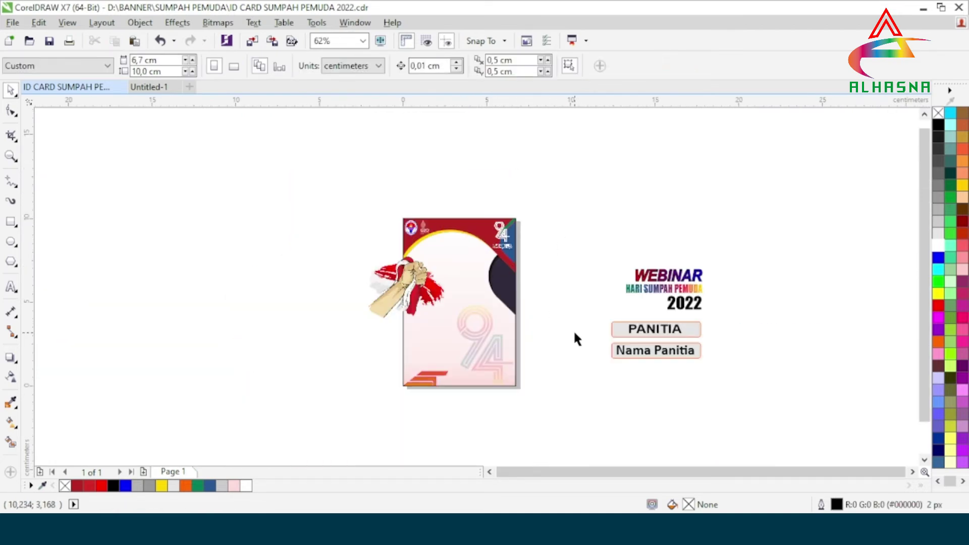
pyautogui.scroll(1, 573, 333)
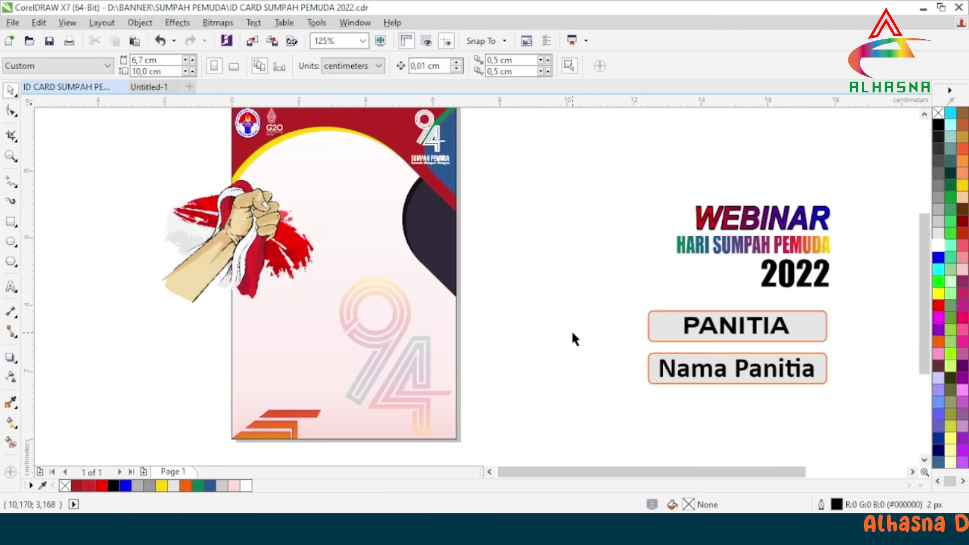
pyautogui.scroll(-1, 480, 305)
pyautogui.scroll(1, 423, 266)
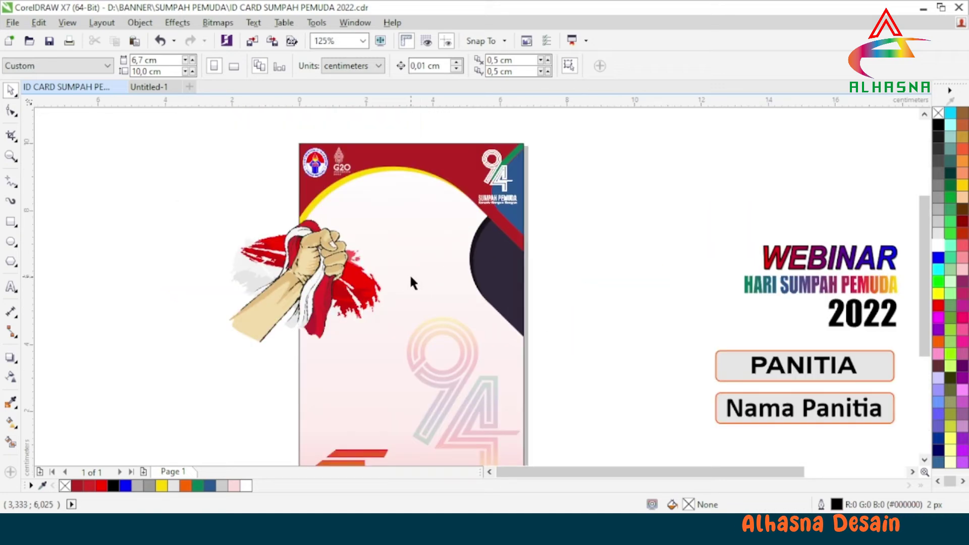
# Step: Move the WEBINAR HARI SUMPAH PEMUDA 2022 title group onto the card's upper area, centred at about X 2.64 cm, Y 7.5 cm
pyautogui.scroll(-1, 410, 277)
pyautogui.moveTo(626, 279); pyautogui.dragTo(391, 257)
pyautogui.scroll(2, 391, 256)
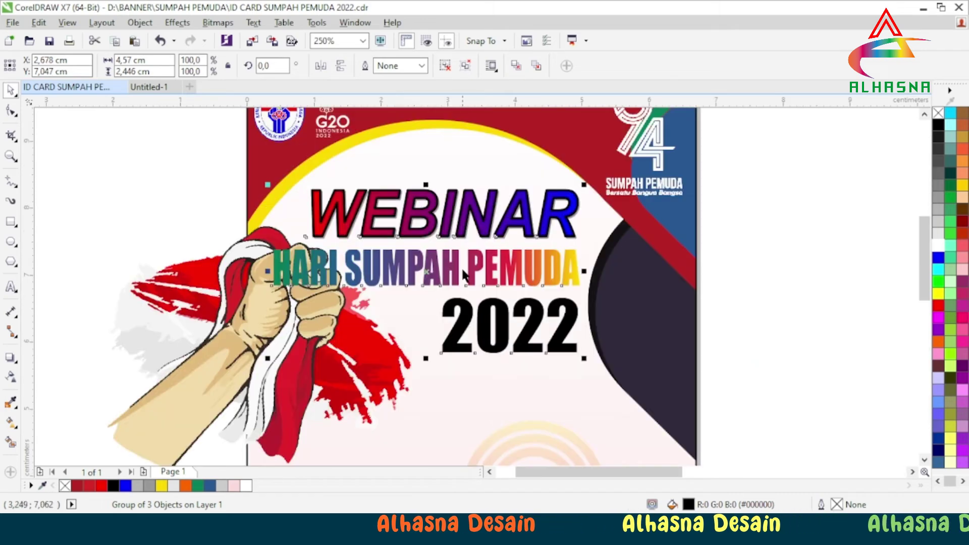
pyautogui.moveTo(424, 273); pyautogui.dragTo(424, 240)
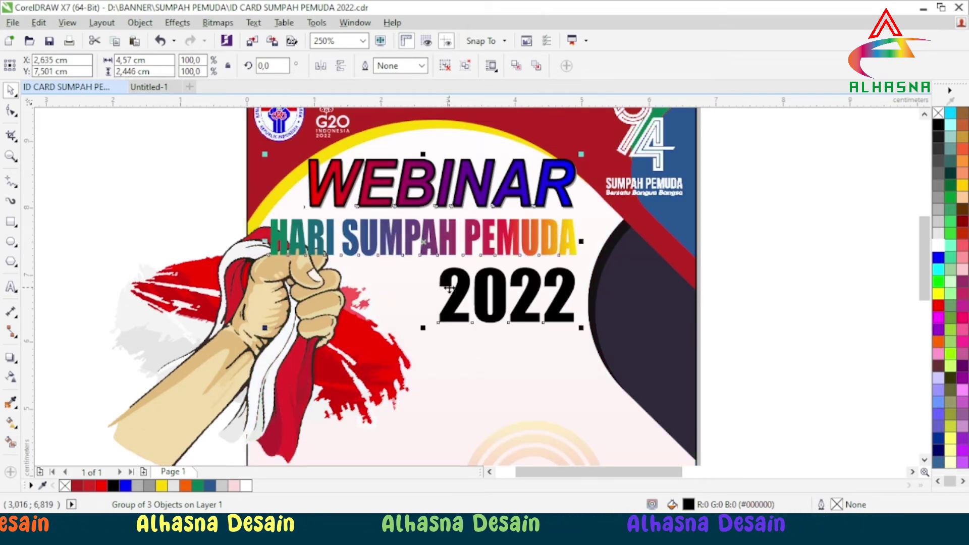
pyautogui.scroll(-2, 450, 266)
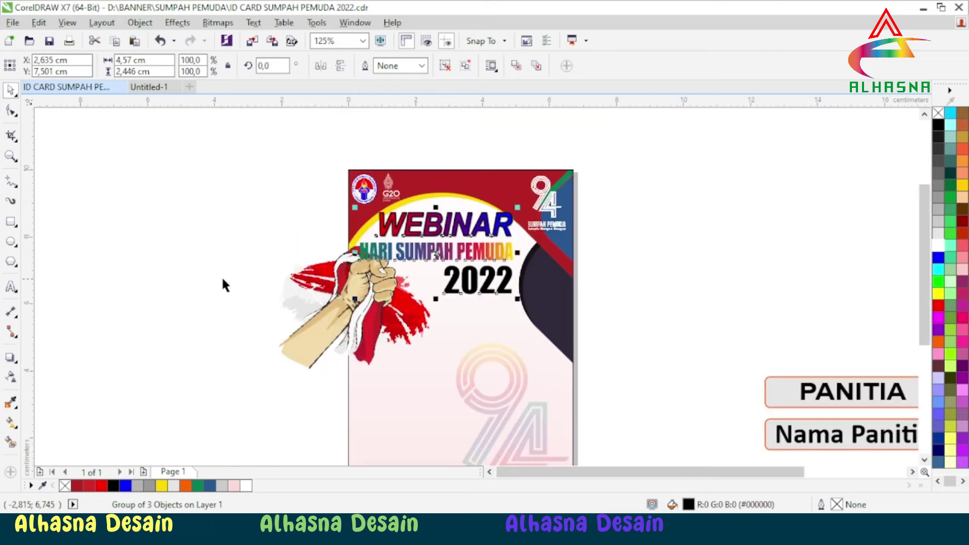
pyautogui.press('Escape')
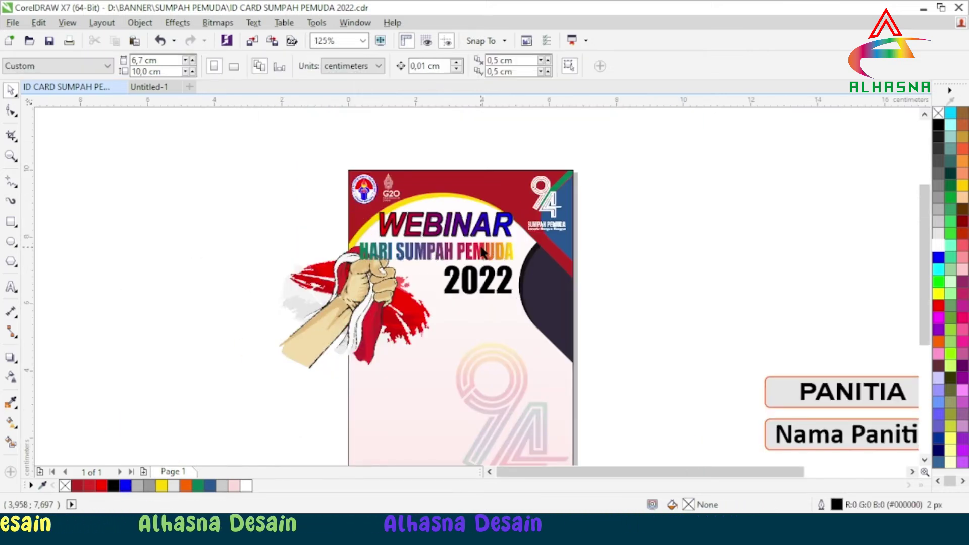
# Step: Nudge the title group slightly down to about X 2.67 cm, Y 7.34 cm, undoing the accidental shift of the card rectangle
pyautogui.click(446, 248)
pyautogui.moveTo(446, 248); pyautogui.dragTo(450, 252)
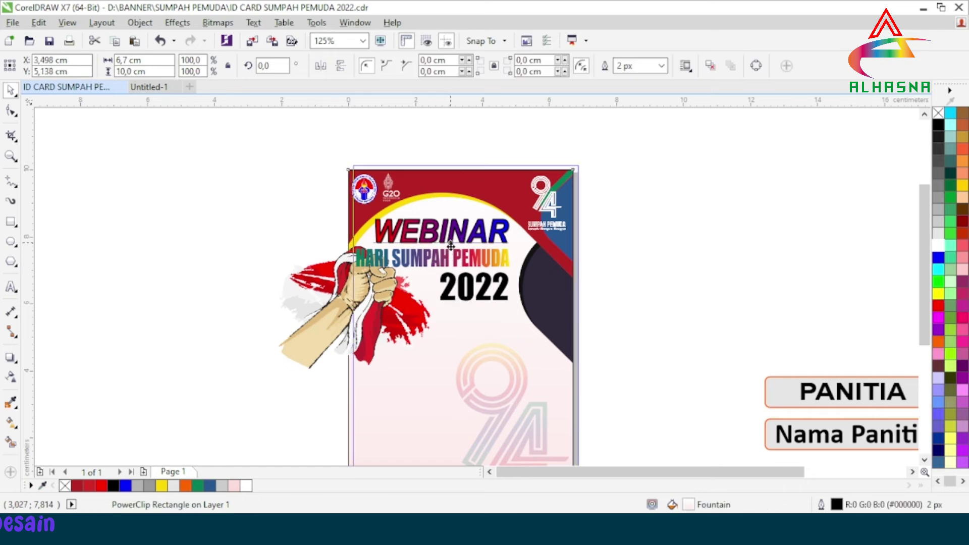
pyautogui.moveTo(448, 252); pyautogui.dragTo(451, 247)
pyautogui.hotkey('ctrl', 'z')
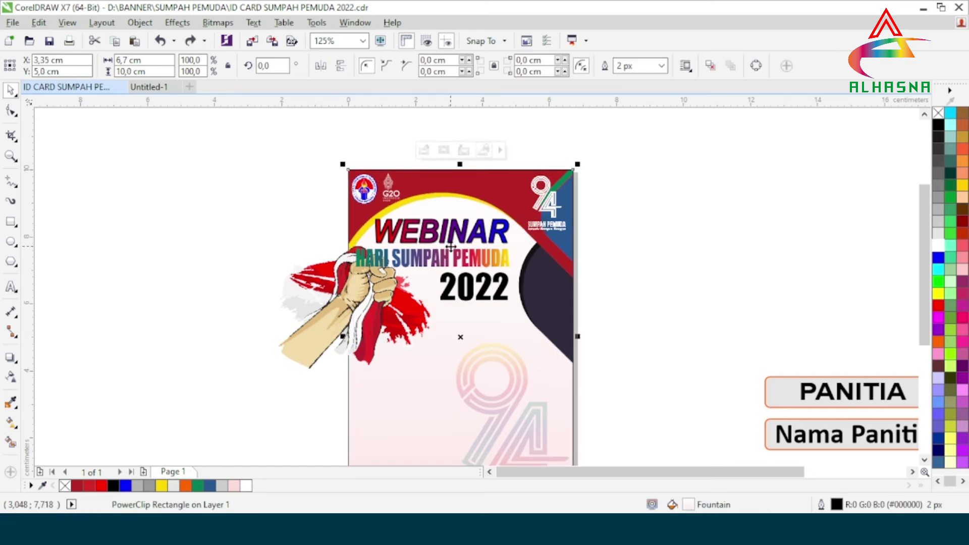
pyautogui.click(444, 257)
pyautogui.moveTo(444, 256); pyautogui.dragTo(449, 255)
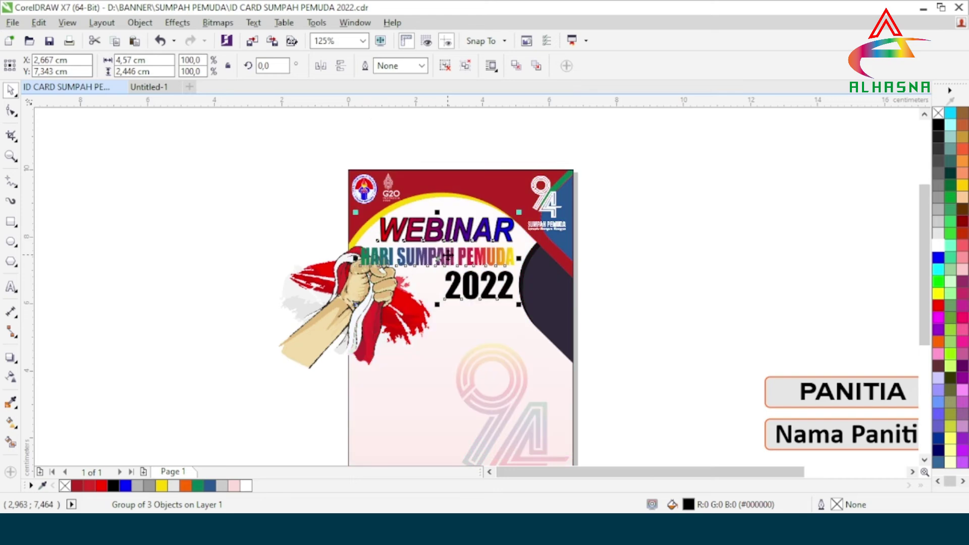
pyautogui.click(692, 303)
# Step: Move the fist-and-flag illustration down and inward below the title, centred at about X 1.25 cm, Y 4.93 cm
pyautogui.scroll(-3, 362, 335)
pyautogui.scroll(3, 362, 329)
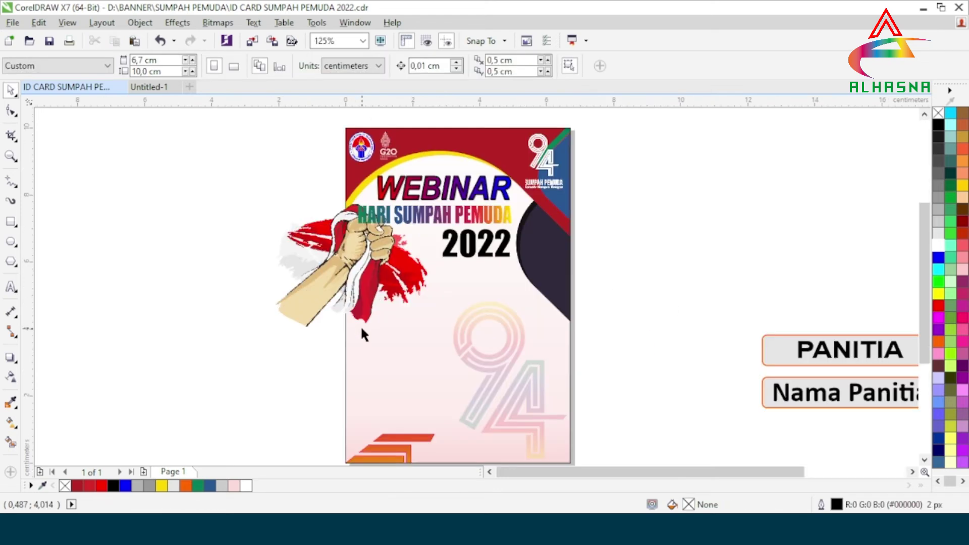
pyautogui.click(338, 275)
pyautogui.moveTo(338, 275); pyautogui.dragTo(366, 303)
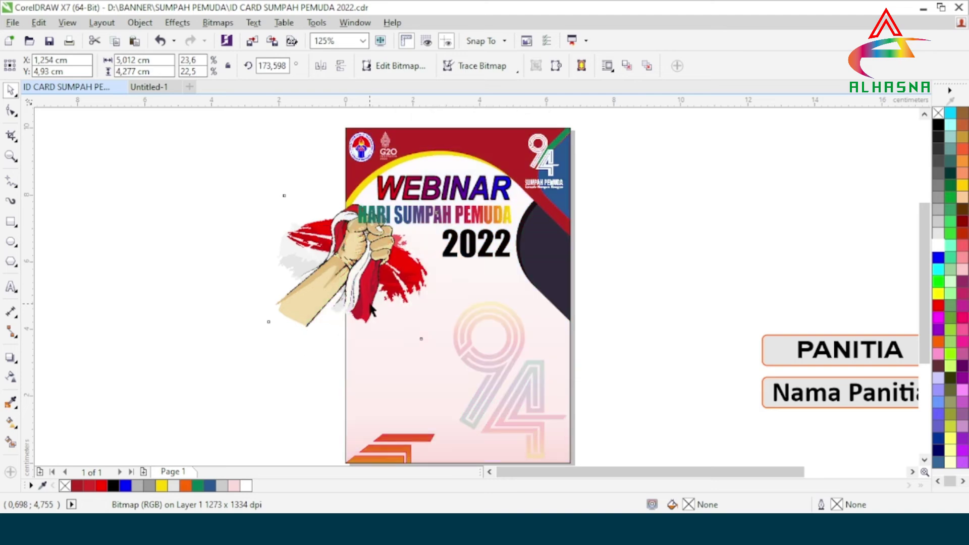
pyautogui.scroll(2, 371, 284)
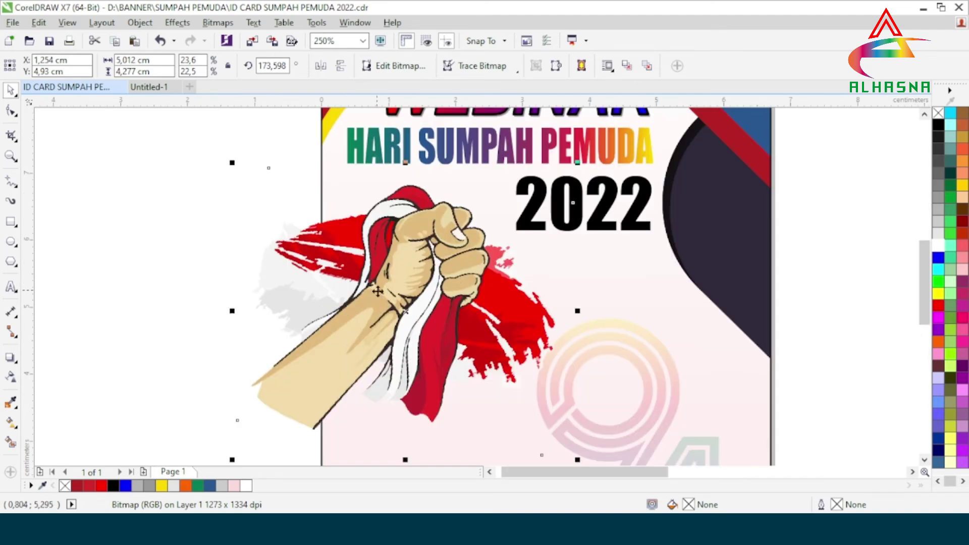
# Step: Move the fist-and-flag illustration to about X 1.36 cm, Y 5.16 cm and PowerClip it inside the card rectangle
pyautogui.moveTo(379, 309); pyautogui.dragTo(387, 294)
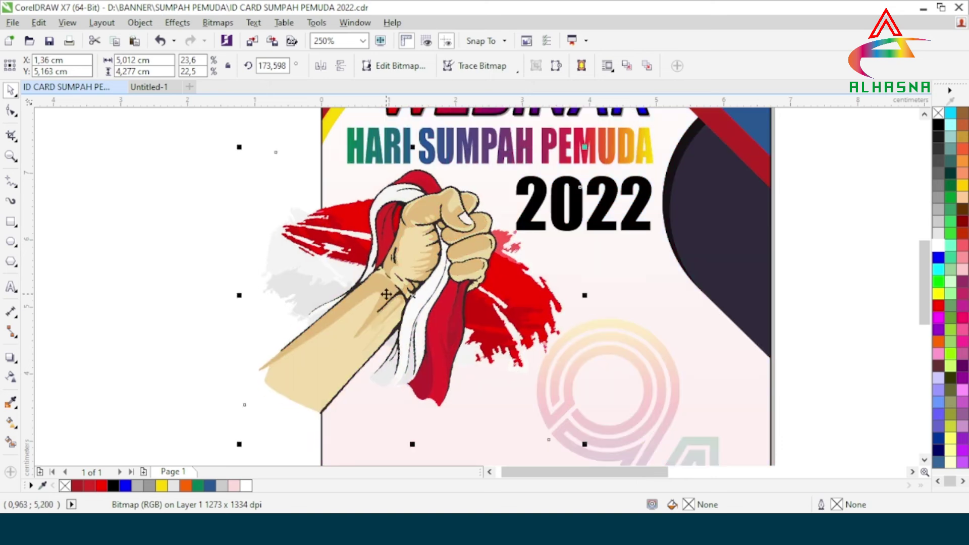
pyautogui.scroll(-2, 382, 295)
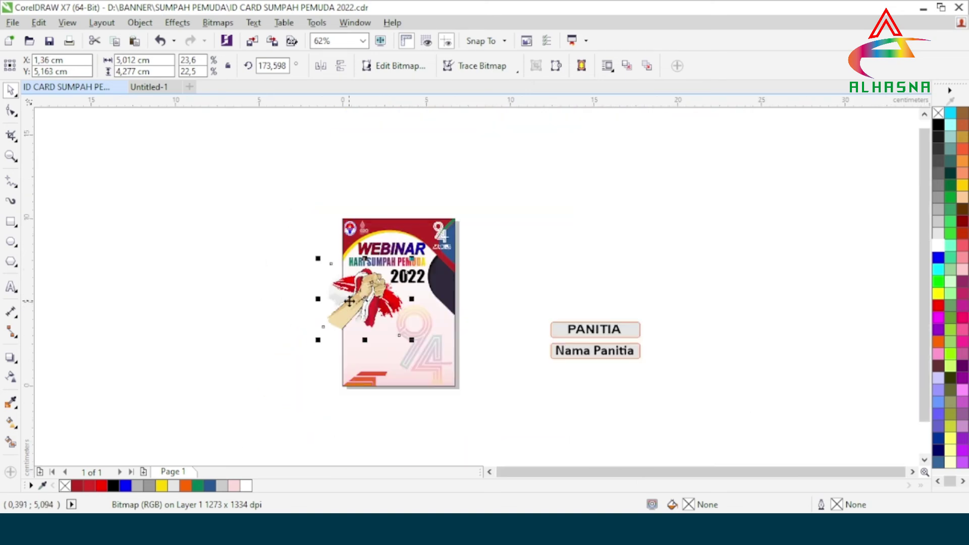
pyautogui.rightClick(358, 298)
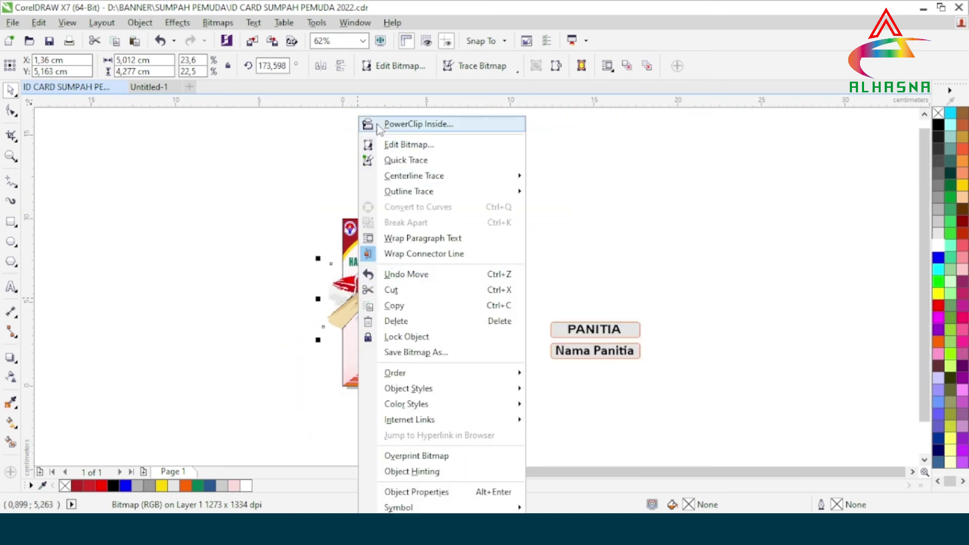
pyautogui.click(404, 123)
pyautogui.click(344, 358)
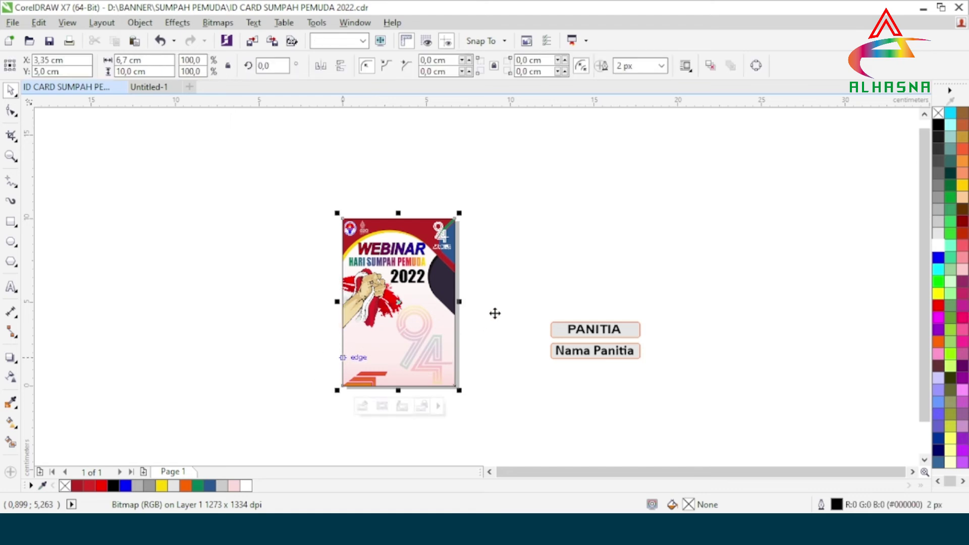
# Step: Move the PANITIA and Nama Panitia label group onto the card's lower area, centred at about X 3.36 cm, Y 2.44 cm
pyautogui.scroll(1, 367, 288)
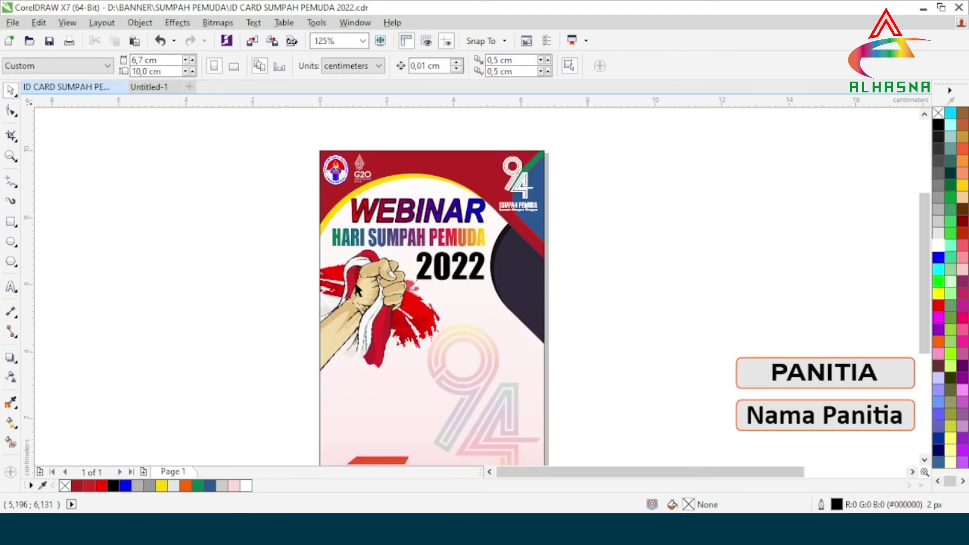
pyautogui.scroll(-1, 399, 289)
pyautogui.scroll(1, 425, 340)
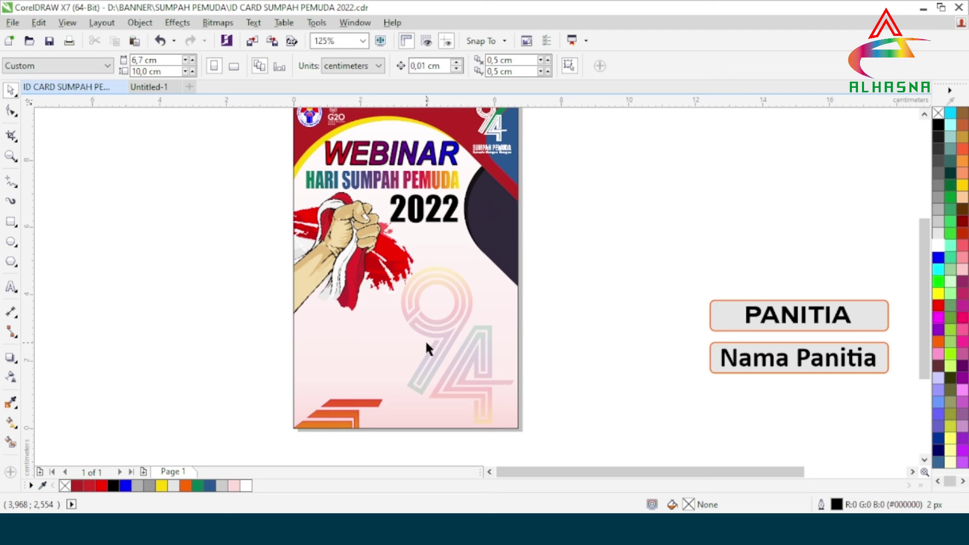
pyautogui.click(793, 347)
pyautogui.moveTo(801, 335); pyautogui.dragTo(409, 340)
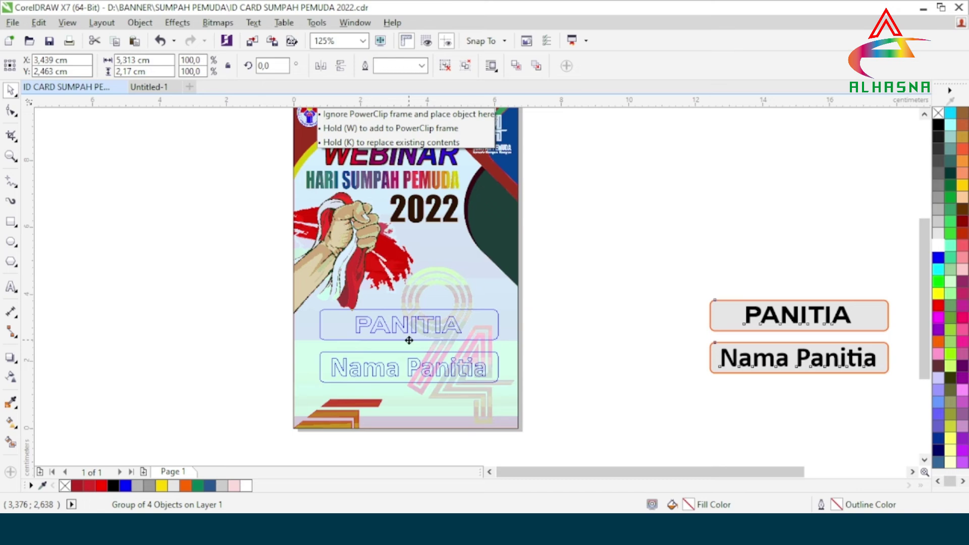
pyautogui.moveTo(409, 340); pyautogui.dragTo(405, 342)
pyautogui.click(600, 338)
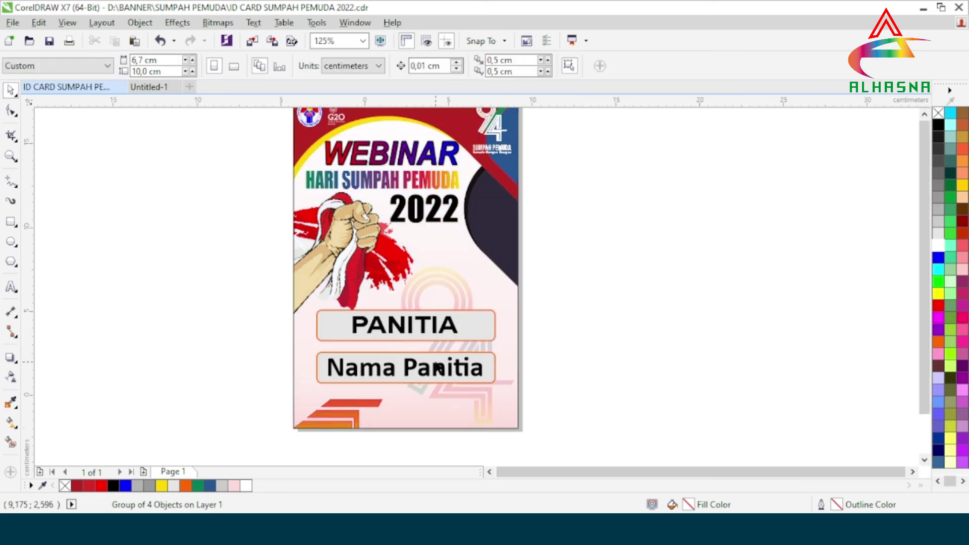
# Step: Review the overall card layout with the two label boxes in place
pyautogui.scroll(-2, 428, 329)
pyautogui.scroll(2, 427, 330)
pyautogui.scroll(-2, 401, 348)
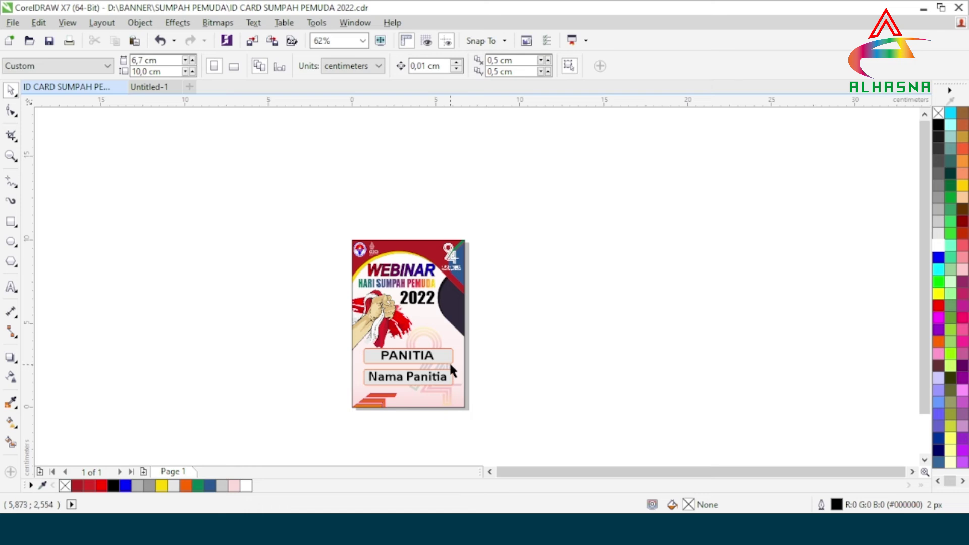
pyautogui.scroll(-2, 405, 359)
pyautogui.scroll(4, 405, 361)
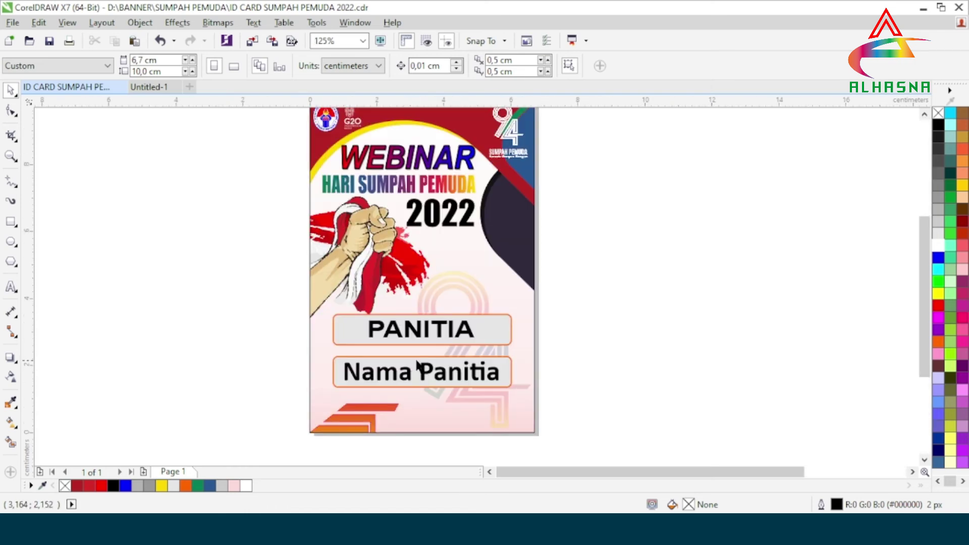
pyautogui.scroll(-2, 404, 375)
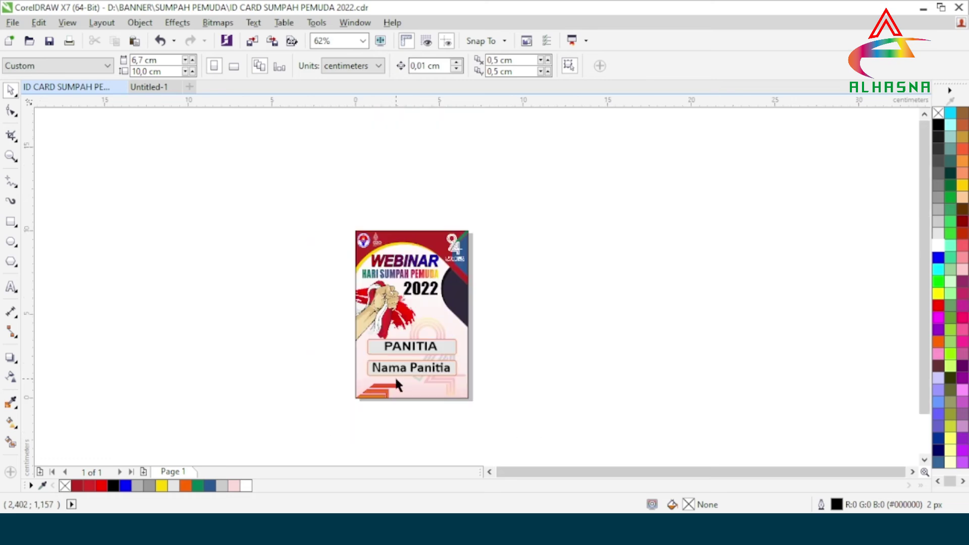
# Step: Ungroup the PANITIA and Nama Panitia label group into separate objects
pyautogui.scroll(2, 395, 377)
pyautogui.scroll(2, 397, 386)
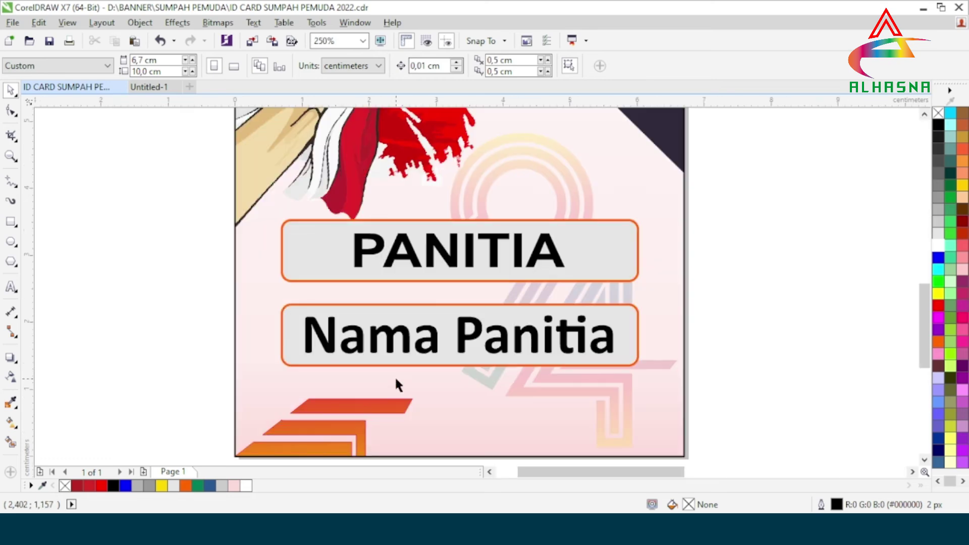
pyautogui.click(434, 258)
pyautogui.rightClick(434, 258)
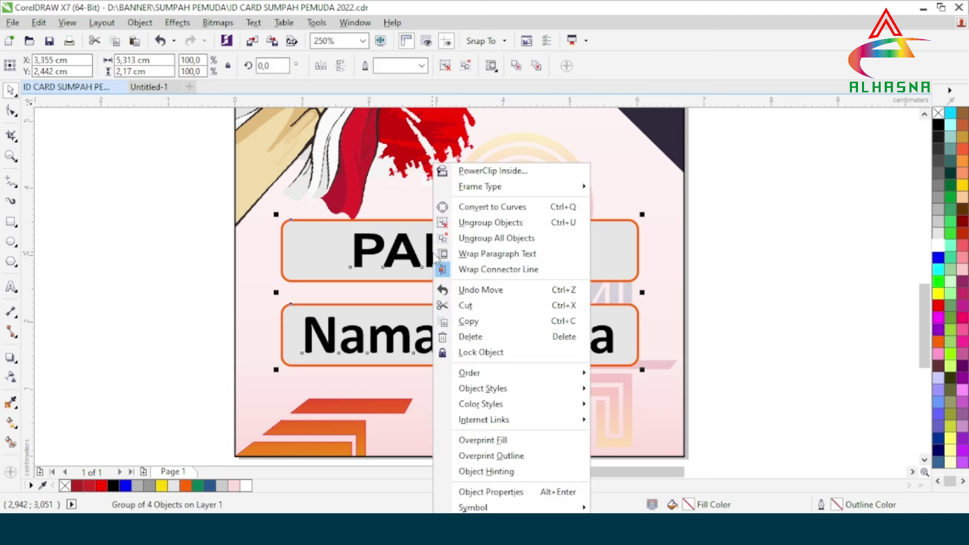
pyautogui.click(457, 225)
pyautogui.click(747, 283)
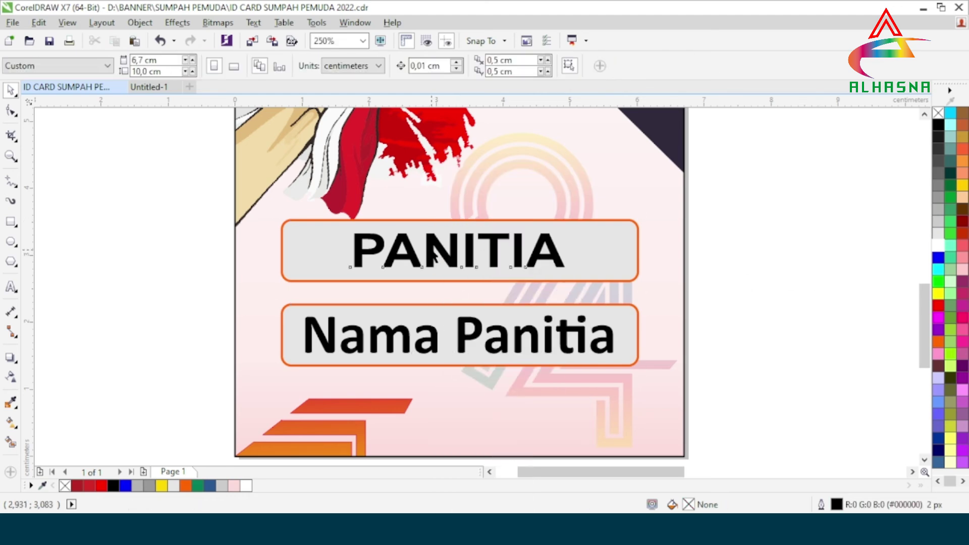
# Step: Retype the letters ANITIA after the P in the upper label's text
pyautogui.click(434, 255)
pyautogui.click(10, 286)
pyautogui.click(557, 260)
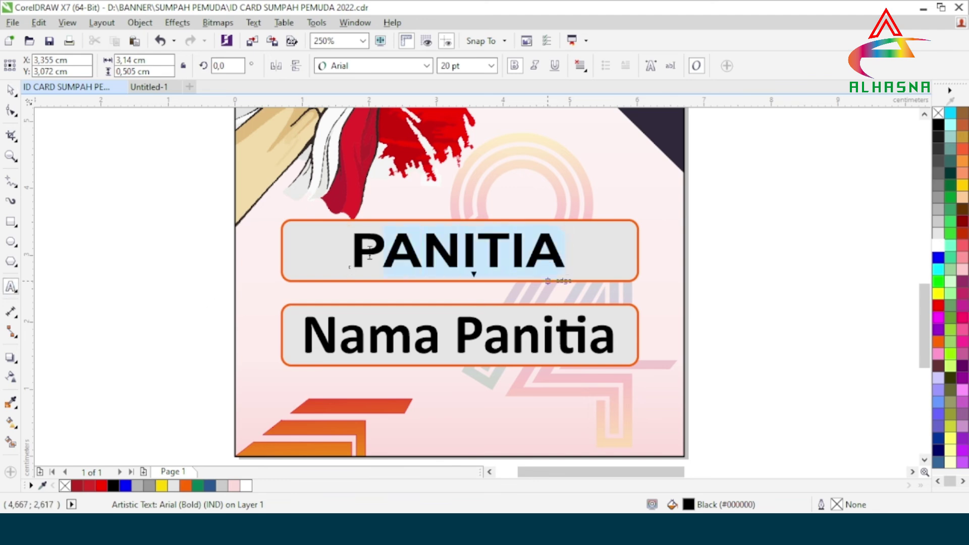
pyautogui.write('ANI')
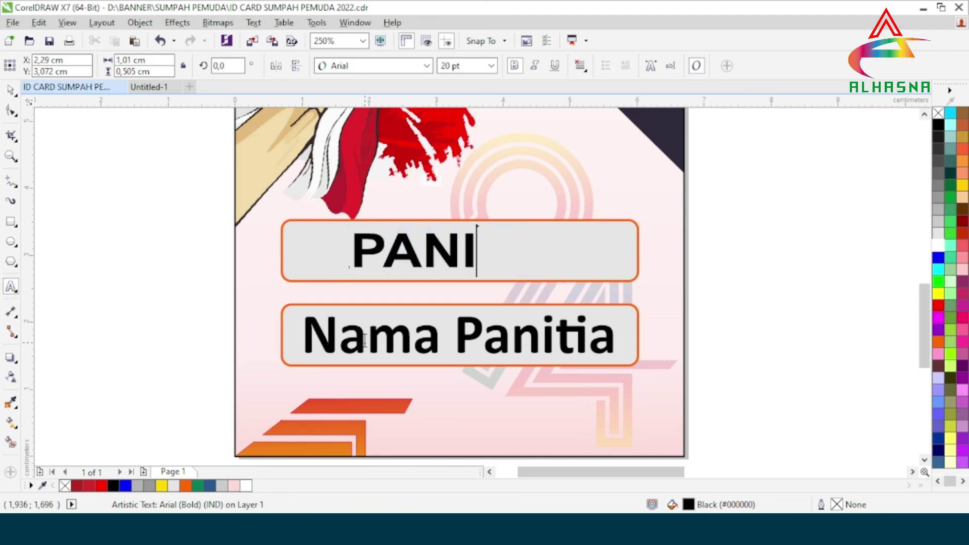
pyautogui.write('TIA')
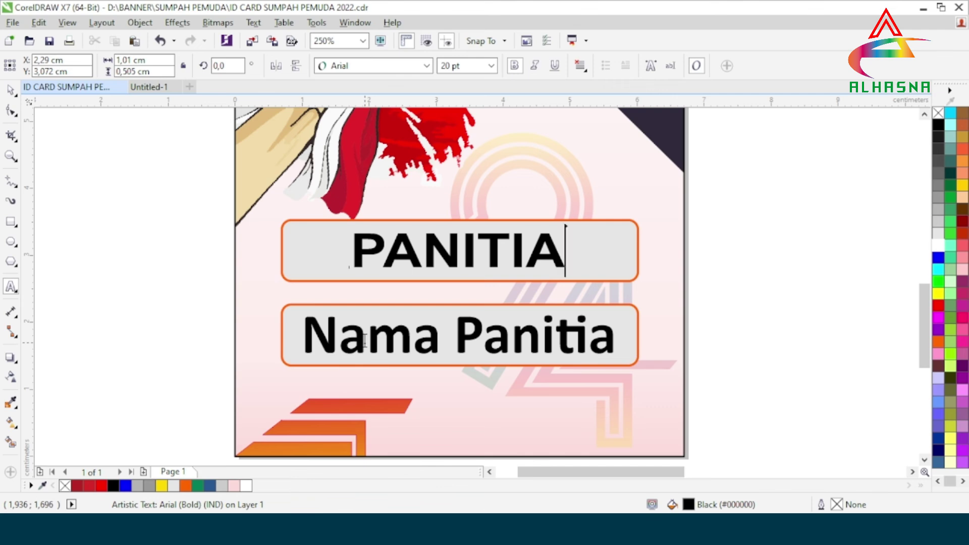
pyautogui.click(530, 338)
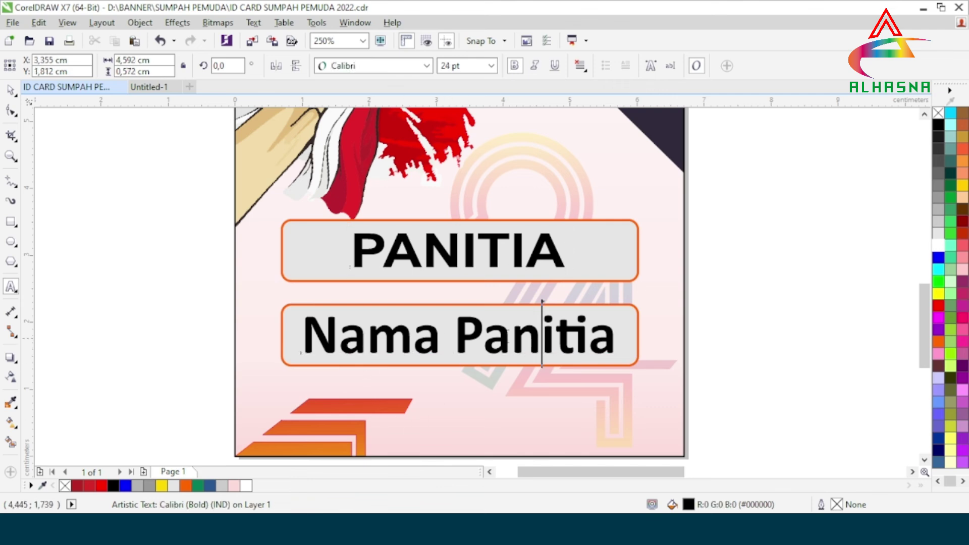
pyautogui.moveTo(615, 336); pyautogui.dragTo(367, 335)
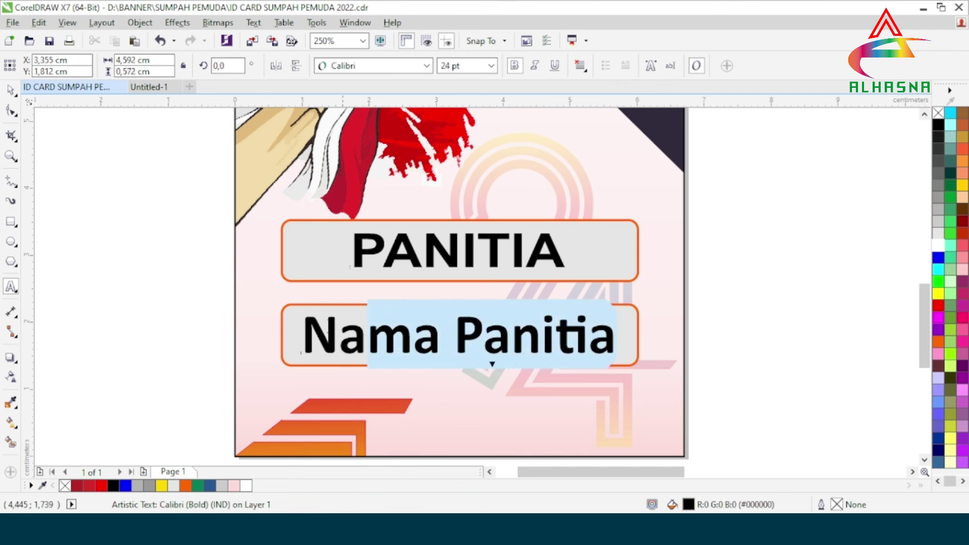
pyautogui.hotkey('ctrl', 'space')
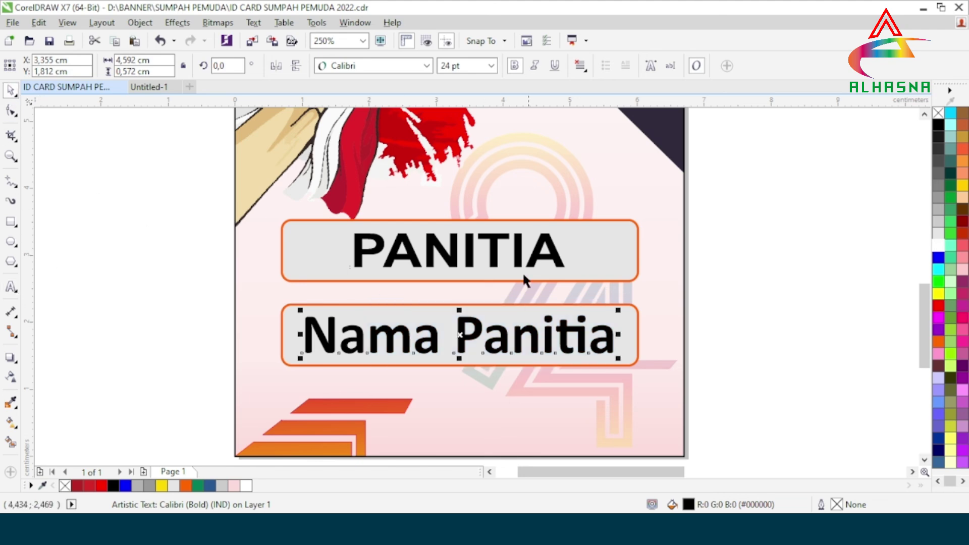
# Step: Fill both the PANITIA and the Nama Panitia texts with red
pyautogui.click(520, 260)
pyautogui.click(101, 486)
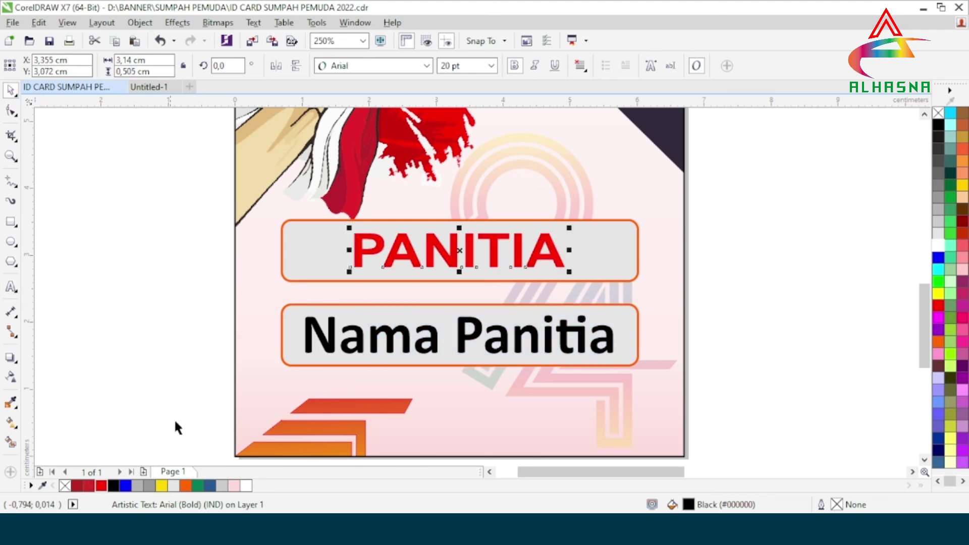
pyautogui.click(435, 348)
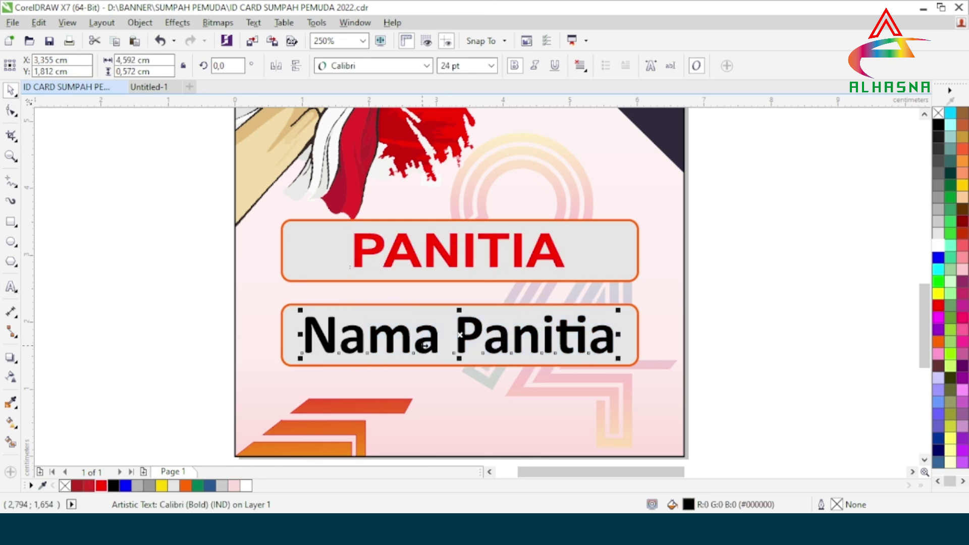
pyautogui.click(101, 486)
pyautogui.press('Escape')
# Step: Examine the finished ID card both as a whole and close up, from the logos down to the label boxes
pyautogui.scroll(-4, 366, 339)
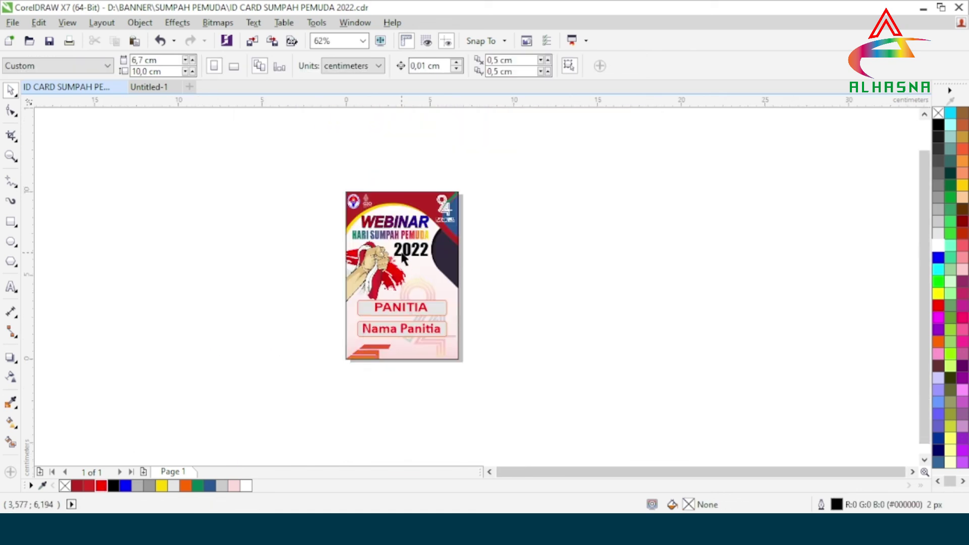
pyautogui.scroll(2, 402, 258)
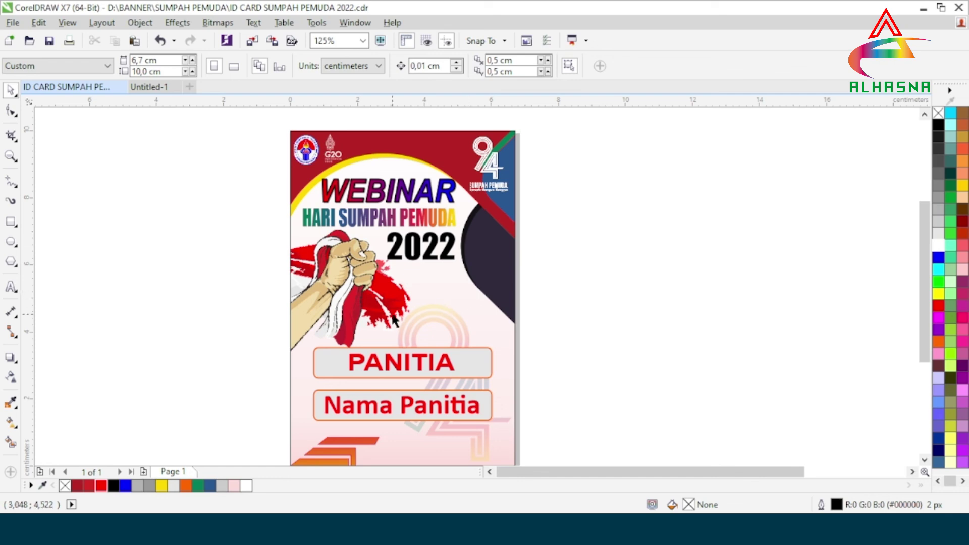
pyautogui.scroll(-2, 394, 321)
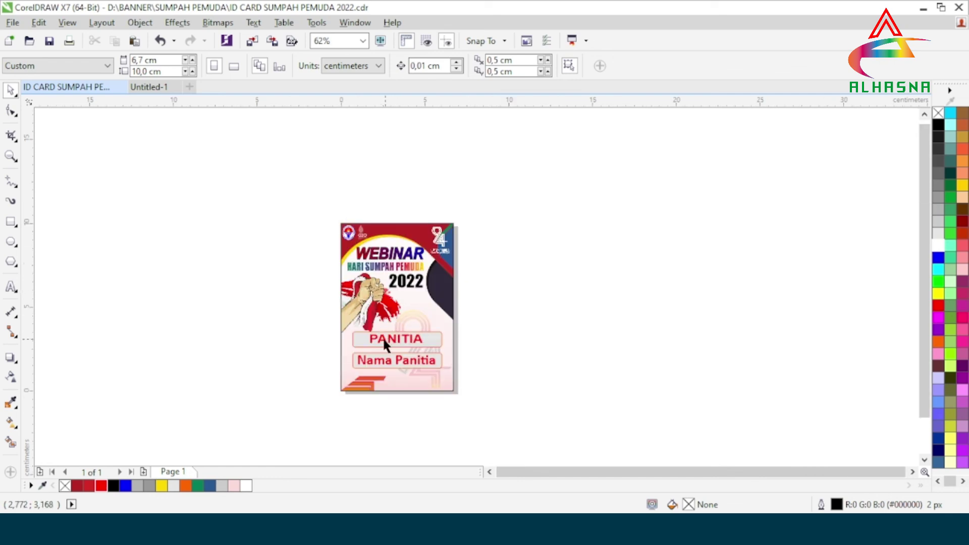
pyautogui.scroll(2, 373, 339)
pyautogui.scroll(-2, 393, 352)
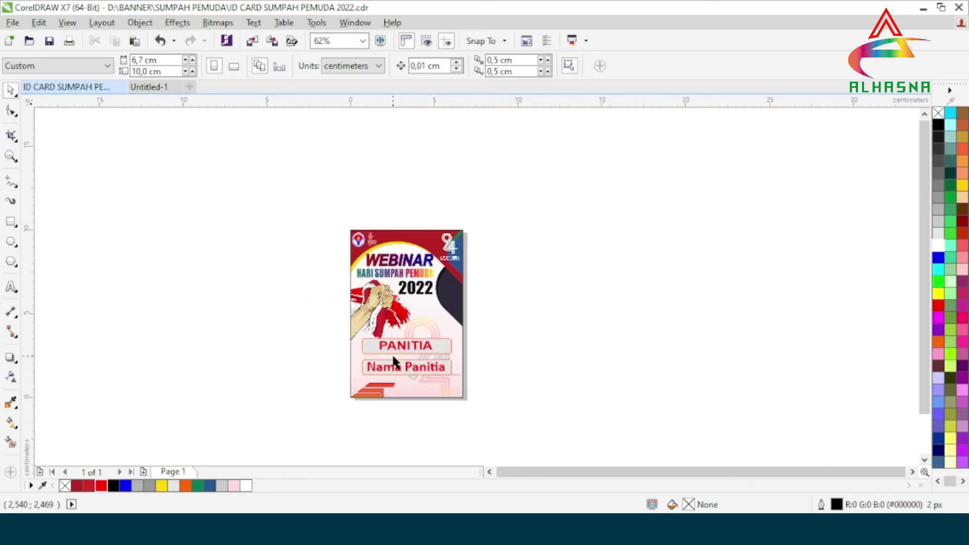
pyautogui.scroll(2, 406, 295)
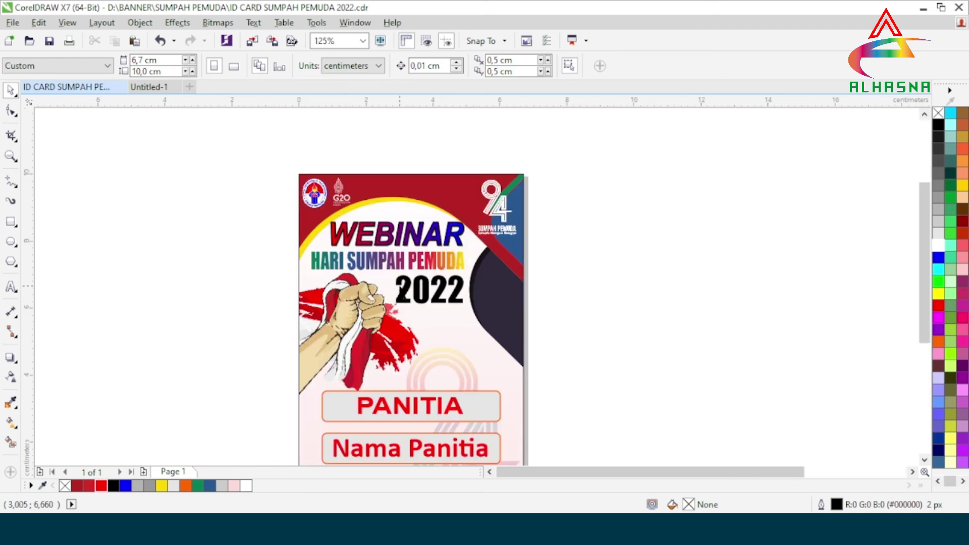
pyautogui.scroll(-2, 399, 288)
pyautogui.scroll(2, 407, 363)
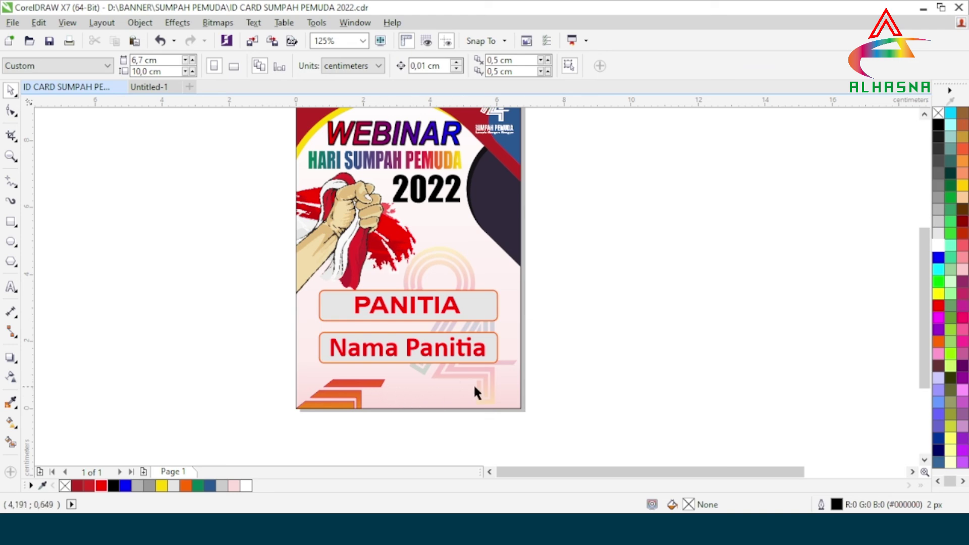
pyautogui.scroll(-2, 411, 380)
pyautogui.scroll(2, 415, 300)
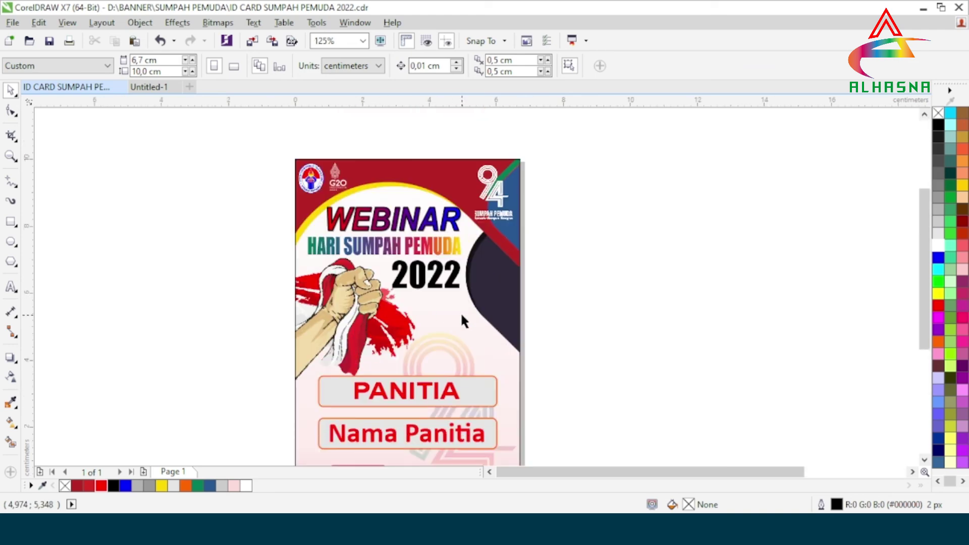
pyautogui.scroll(-2, 399, 331)
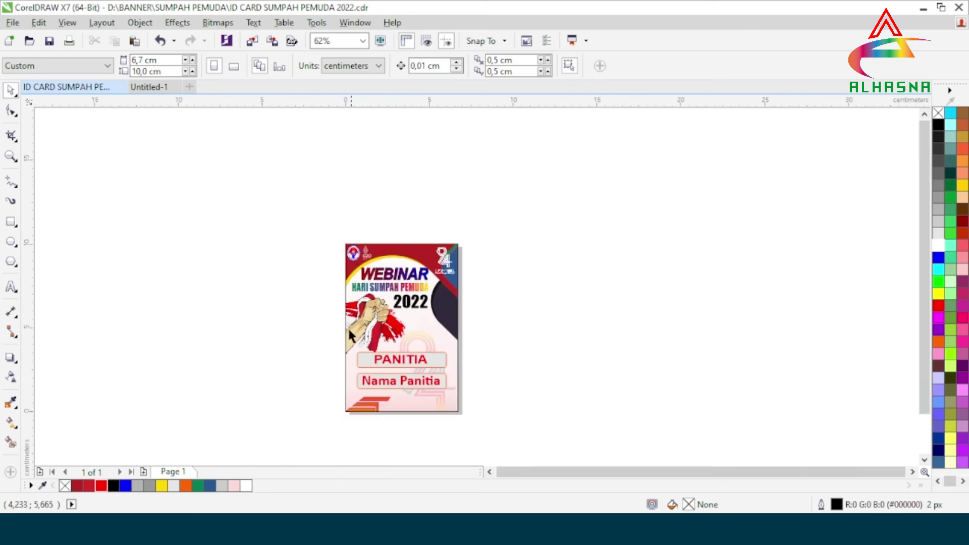
pyautogui.scroll(2, 388, 364)
pyautogui.scroll(-2, 396, 363)
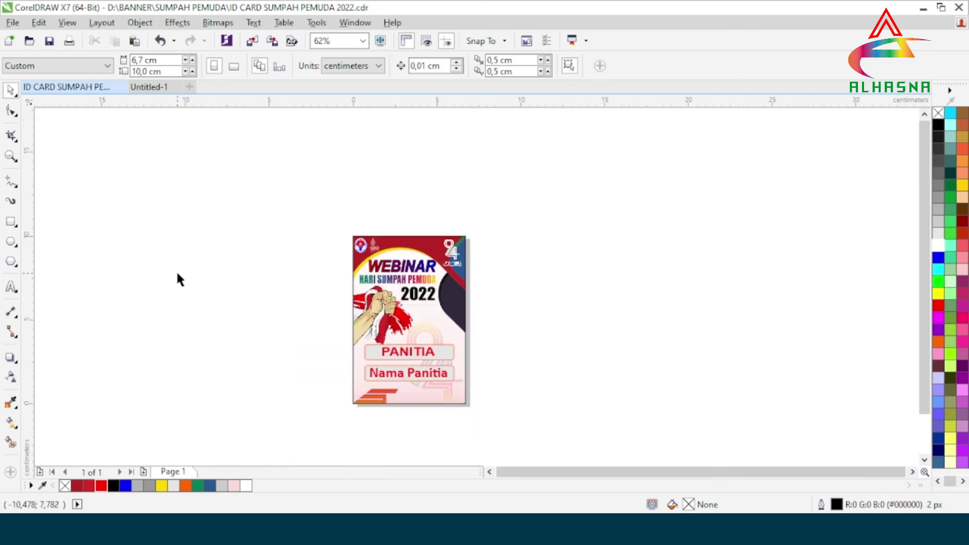